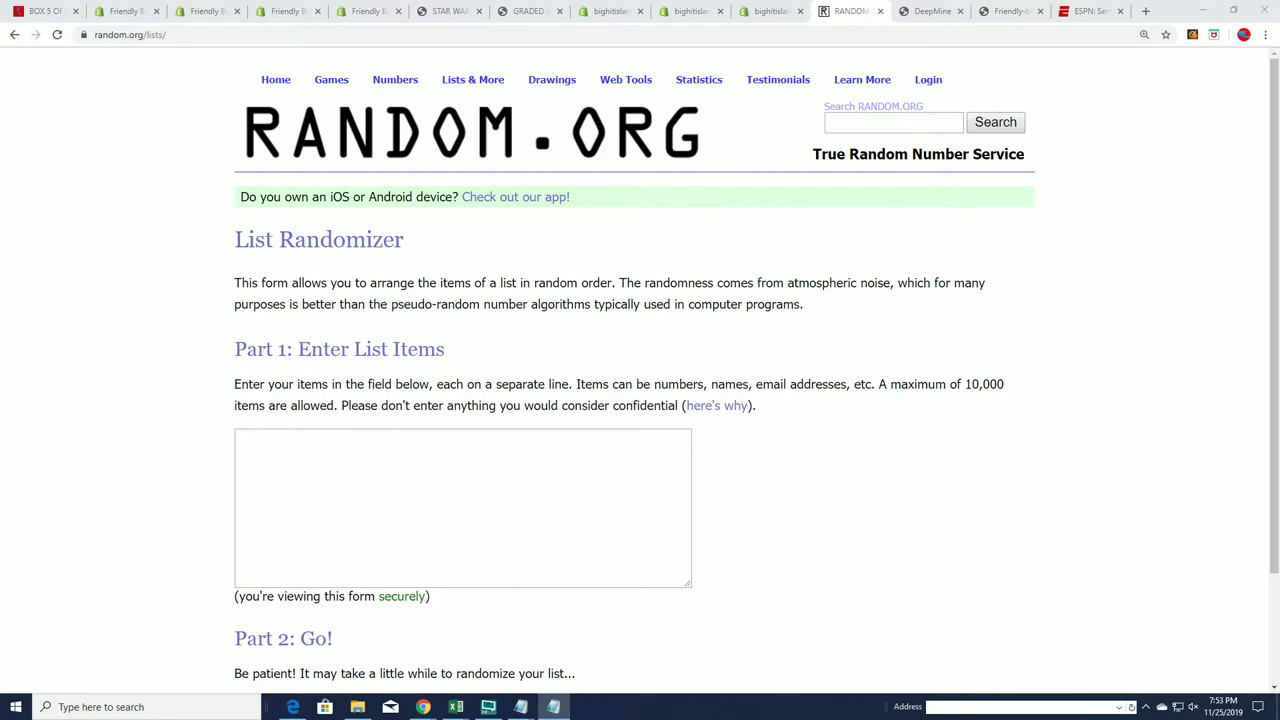
Bring up the untitled participants note, copy every number from the JORDAN QUEST Notepad file, and minimize that file.
left_click(553, 707)
left_click_drag(620, 20, 124, 20)
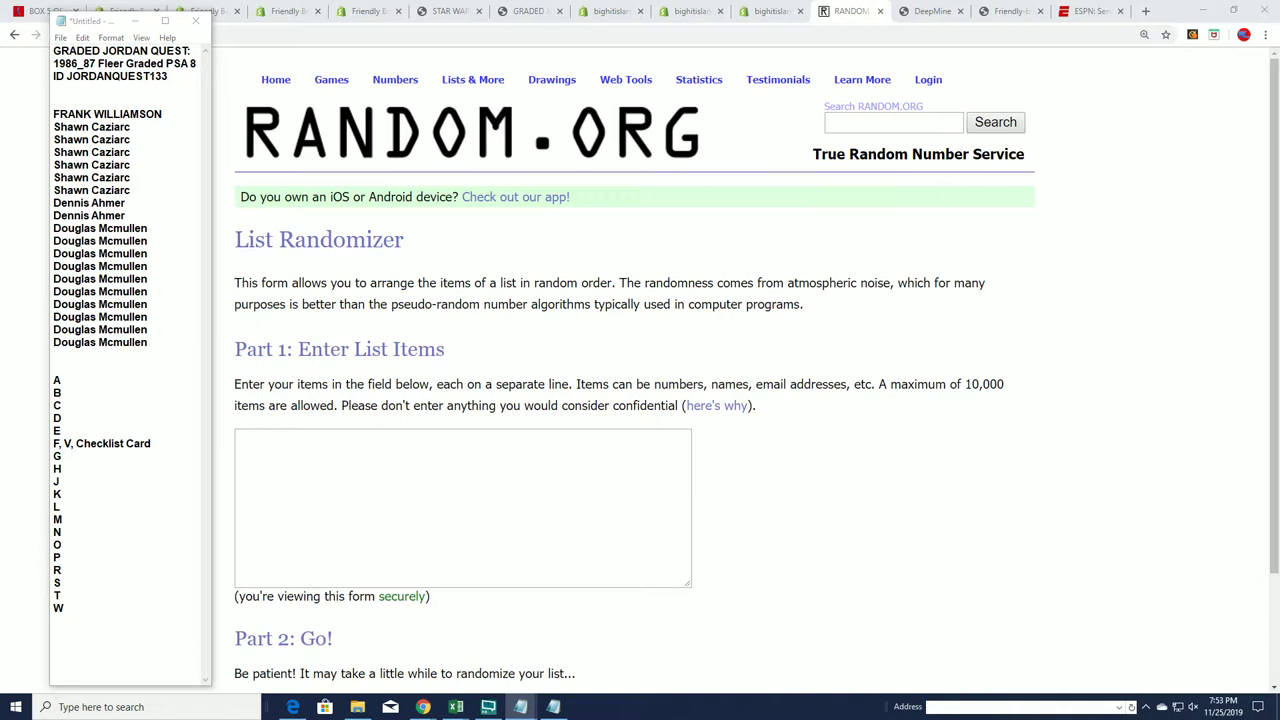
left_click_drag(690, 65, 682, 49)
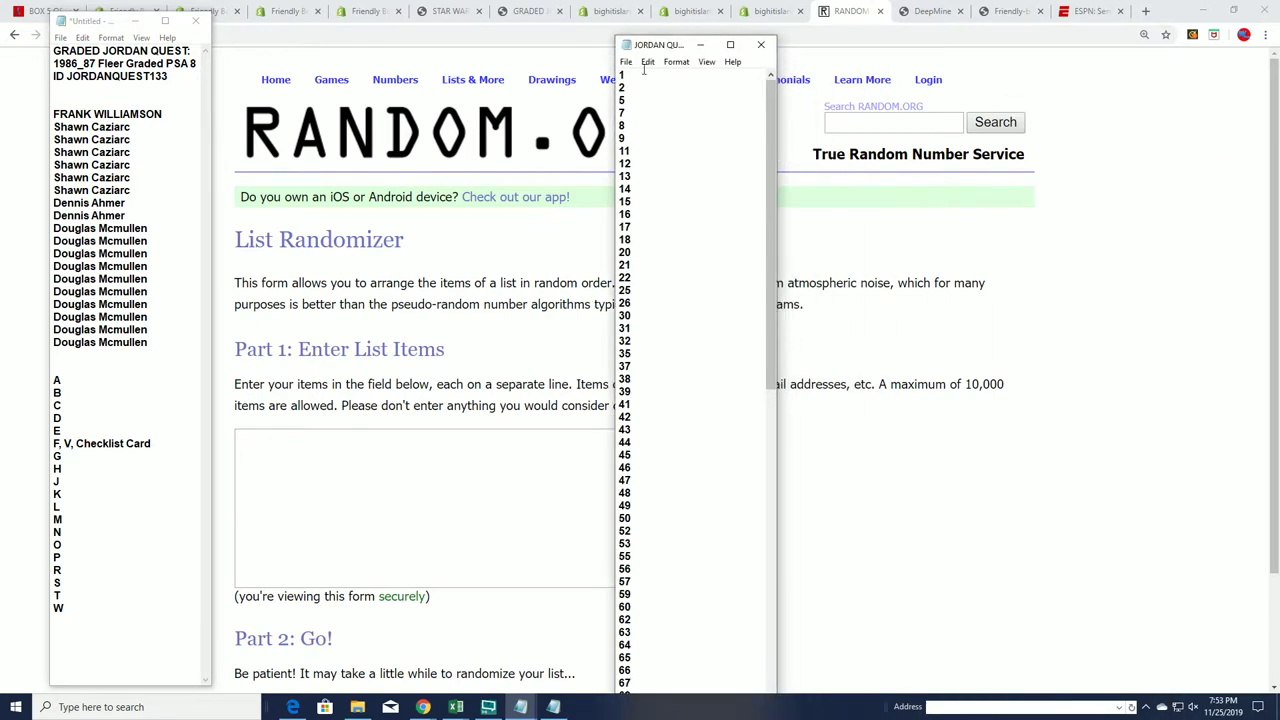
left_click_drag(620, 75, 660, 697)
right_click(628, 680)
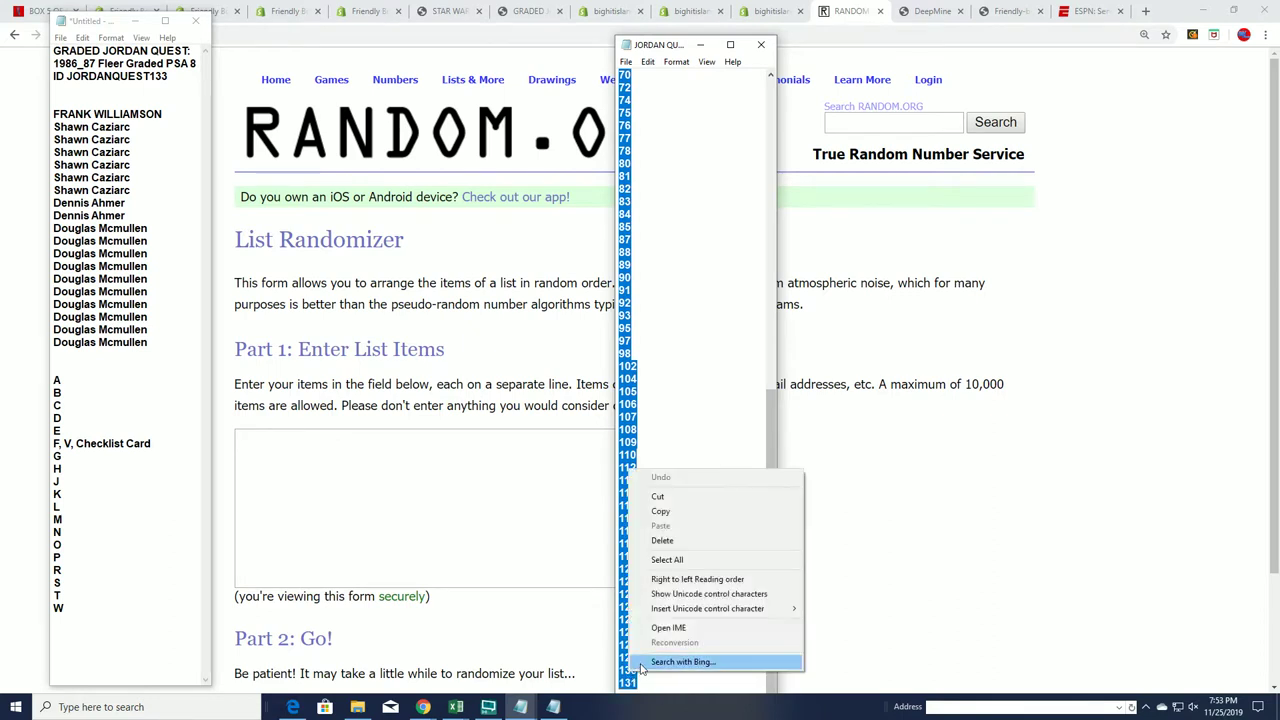
left_click(640, 513)
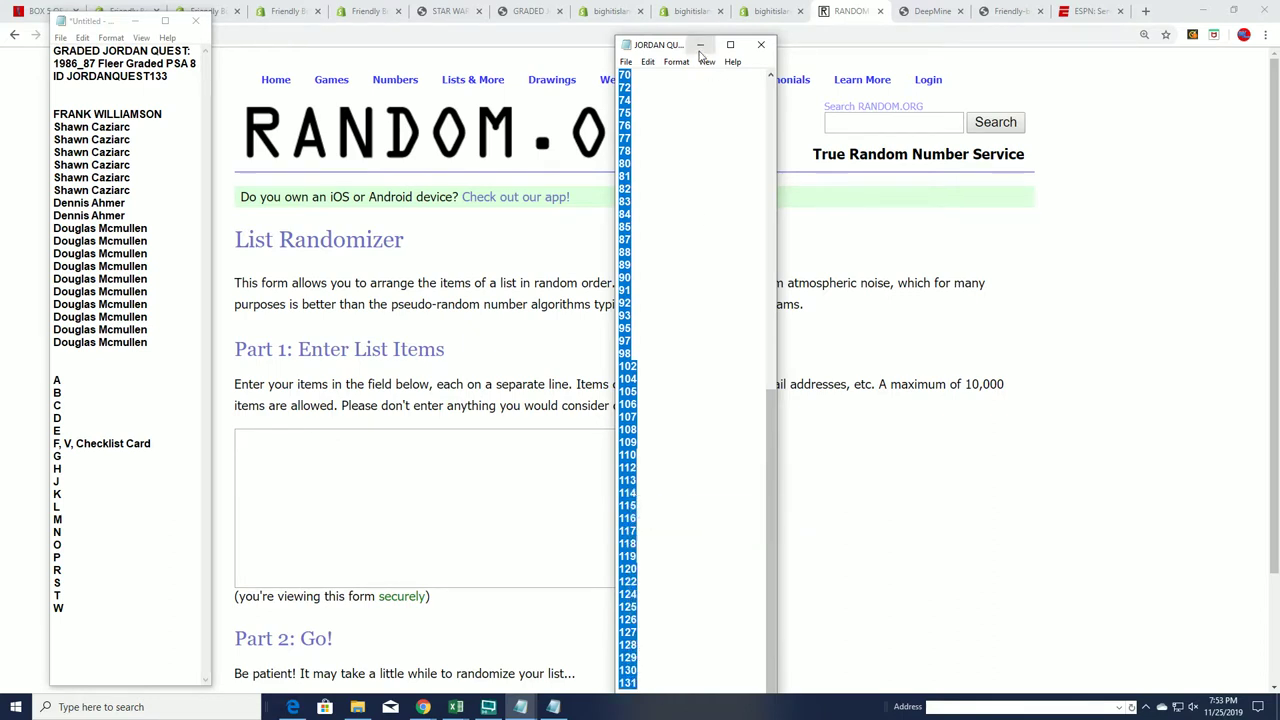
left_click(730, 44)
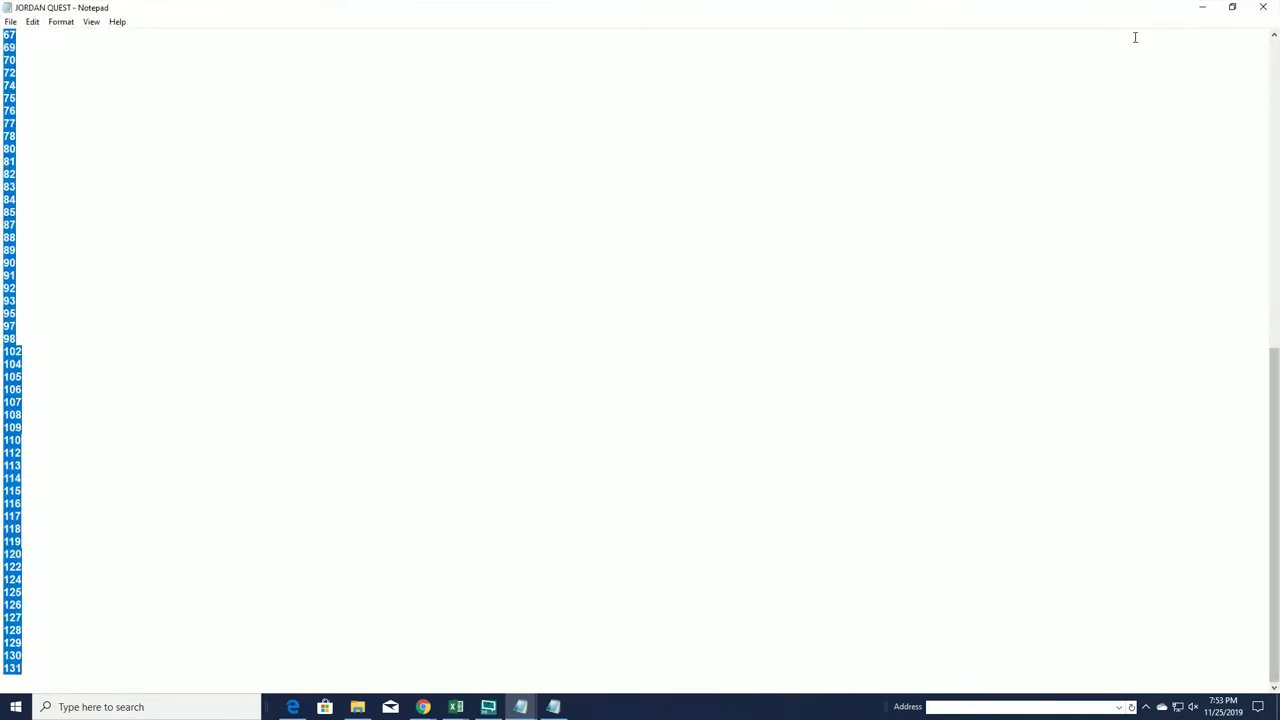
left_click(1202, 7)
Paste the copied numbers into the List Randomizer's list items field.
left_click(414, 480)
right_click(268, 442)
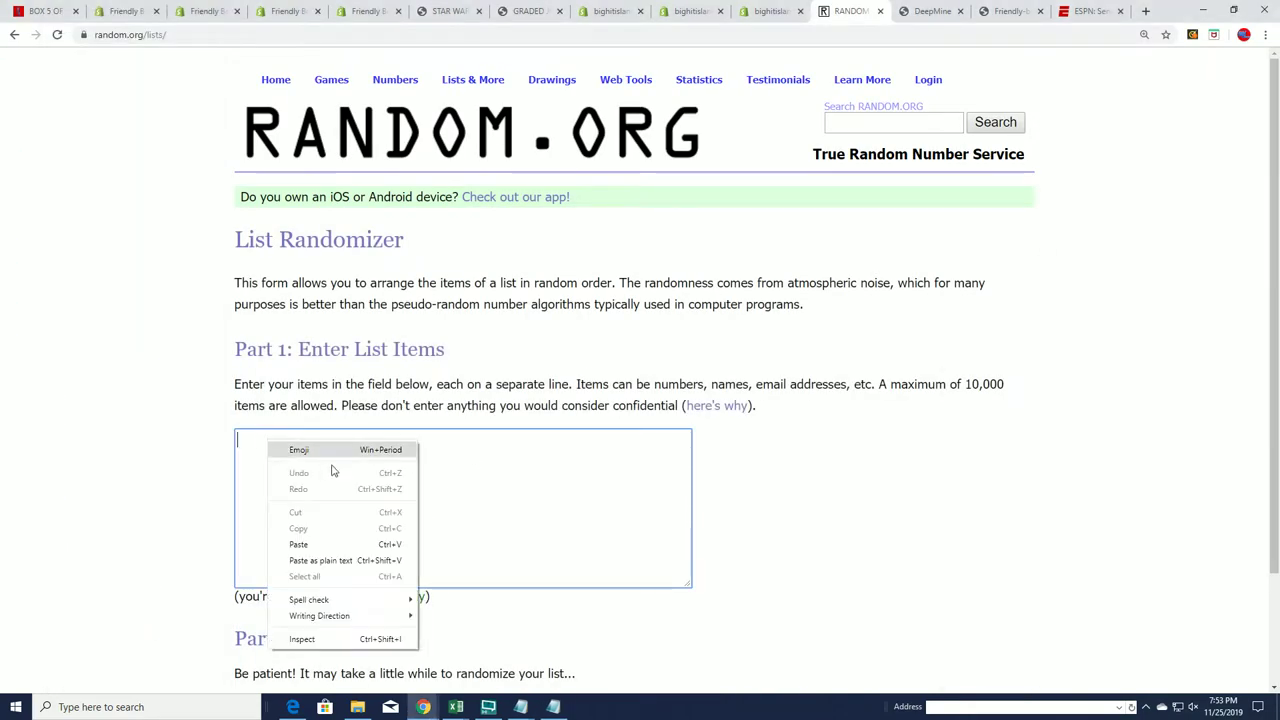
left_click(317, 546)
scroll(737, 528, "down", 3)
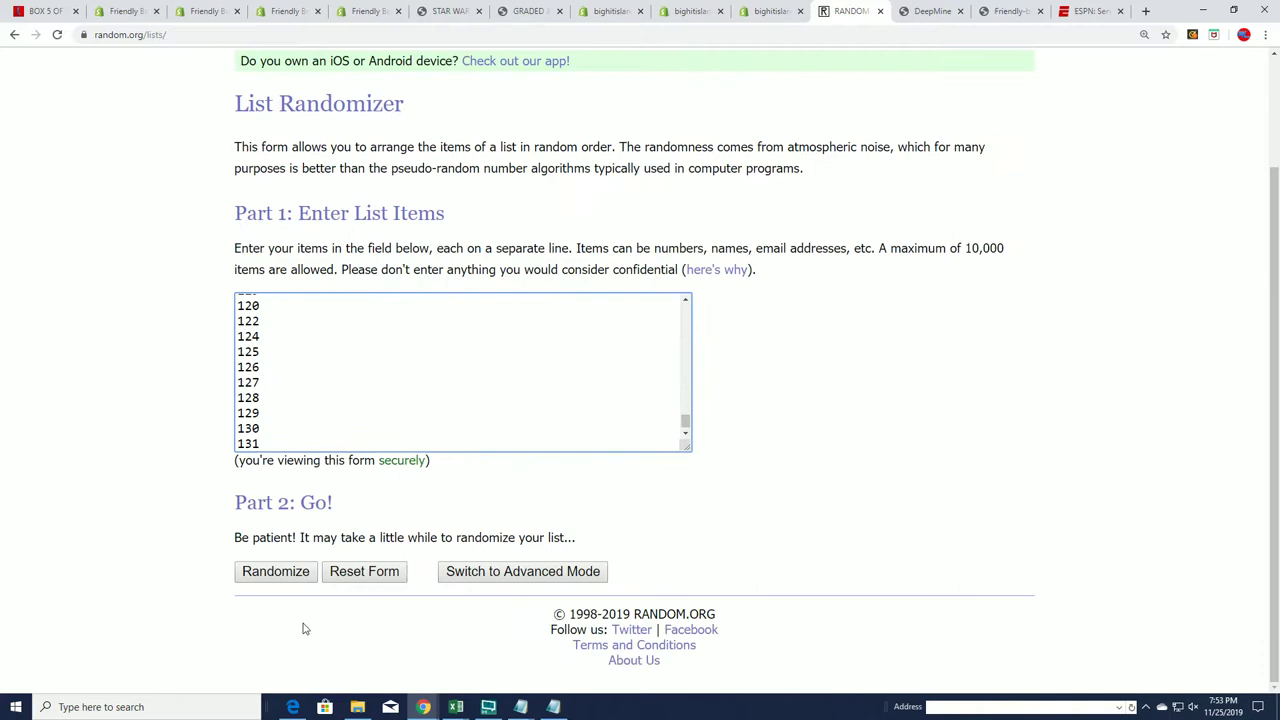
Randomize the number list seven times and highlight the first number of the final order.
left_click(312, 575)
scroll(268, 570, "down", 13)
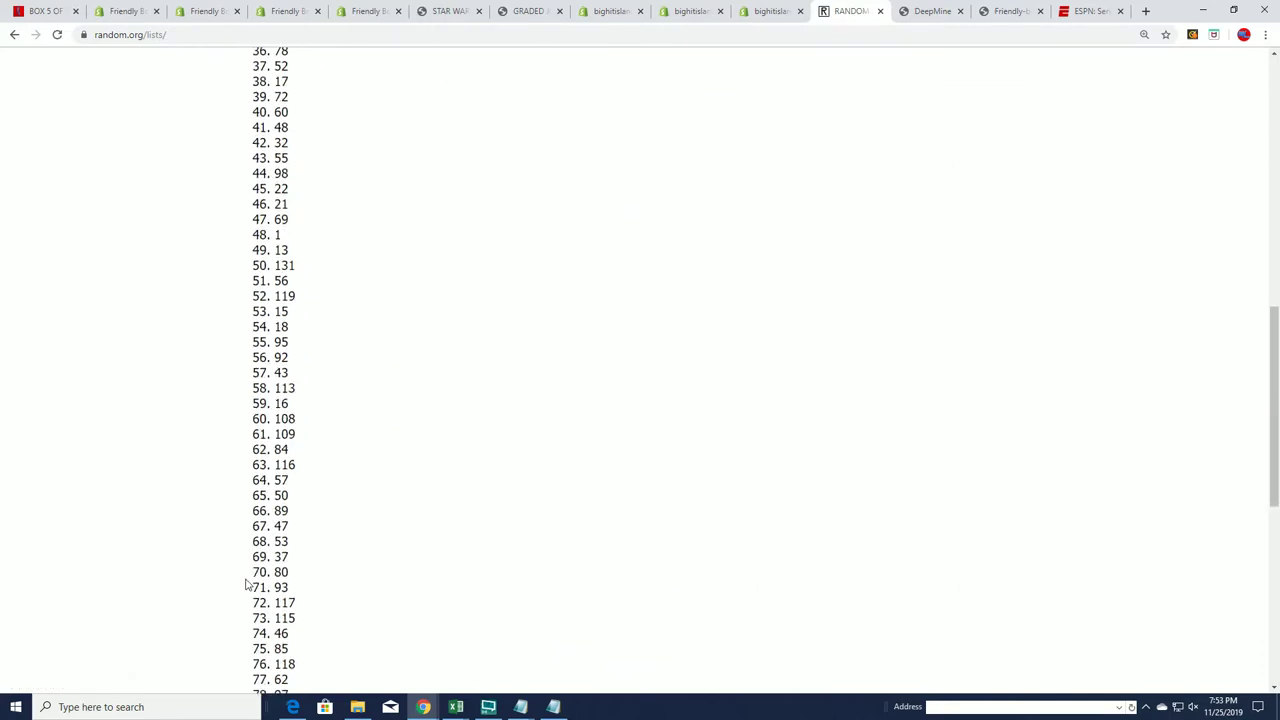
left_click(259, 572)
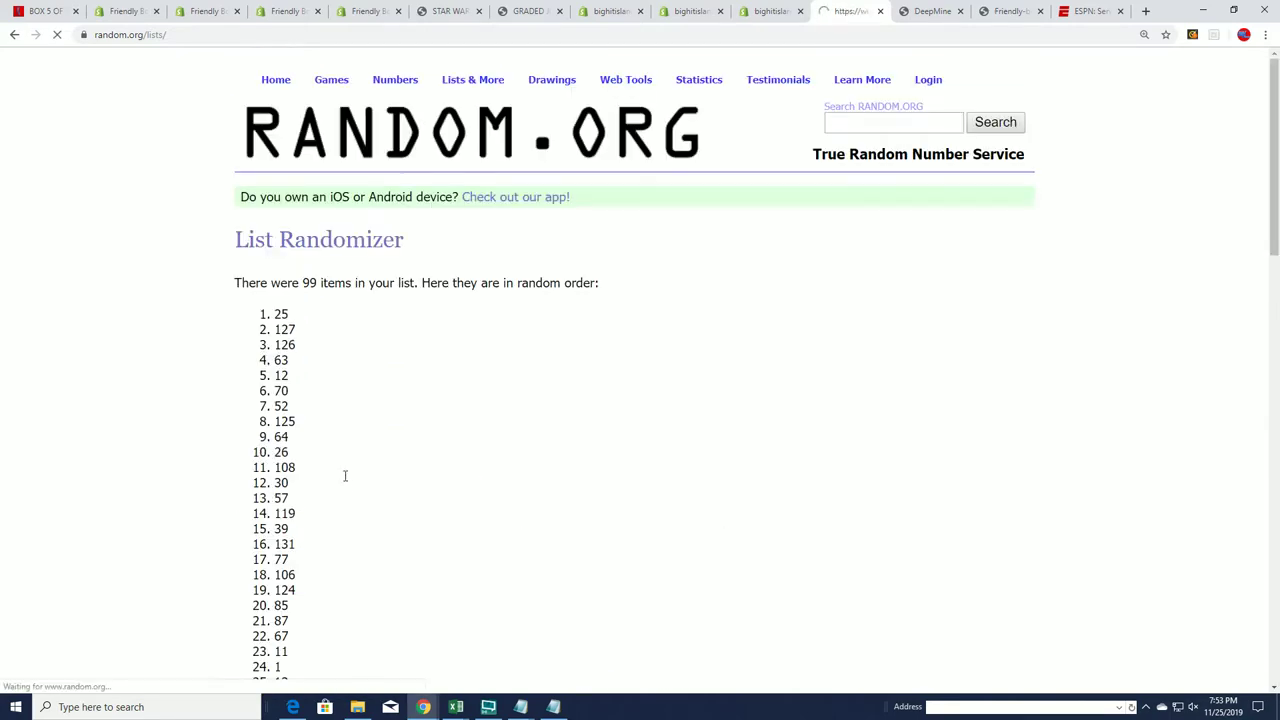
scroll(343, 474, "down", 13)
left_click(242, 572)
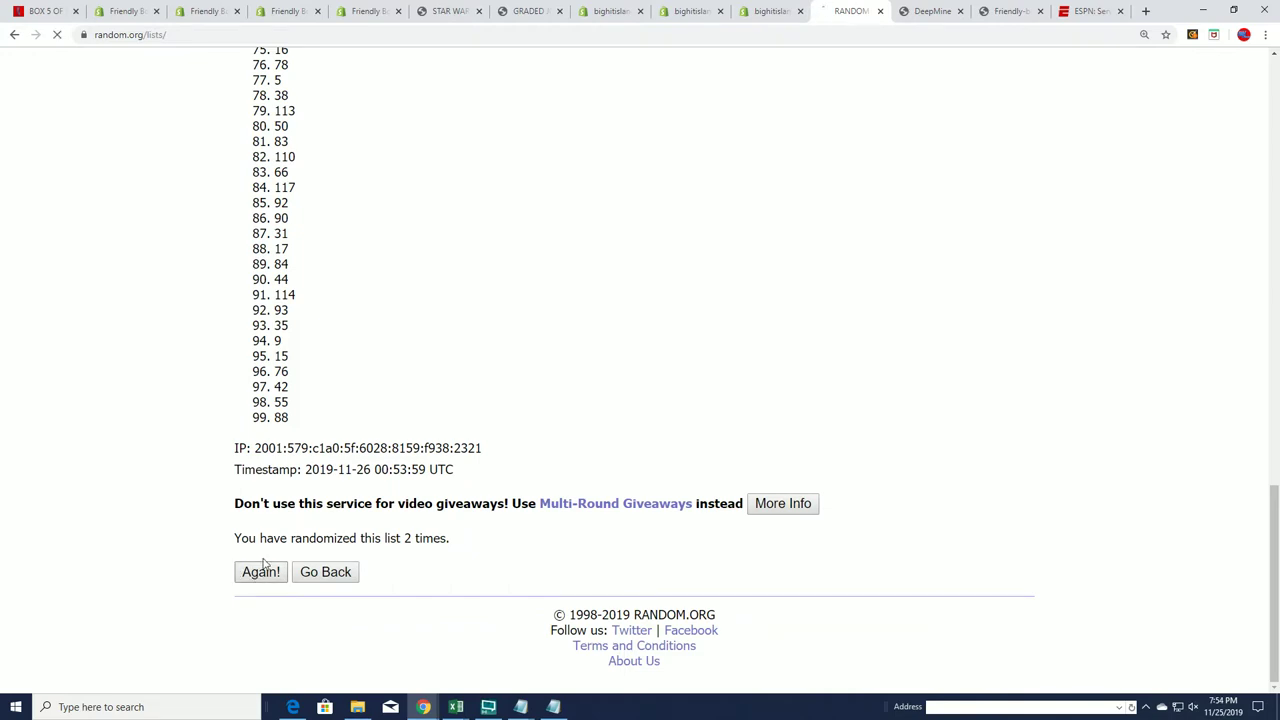
scroll(351, 463, "down", 13)
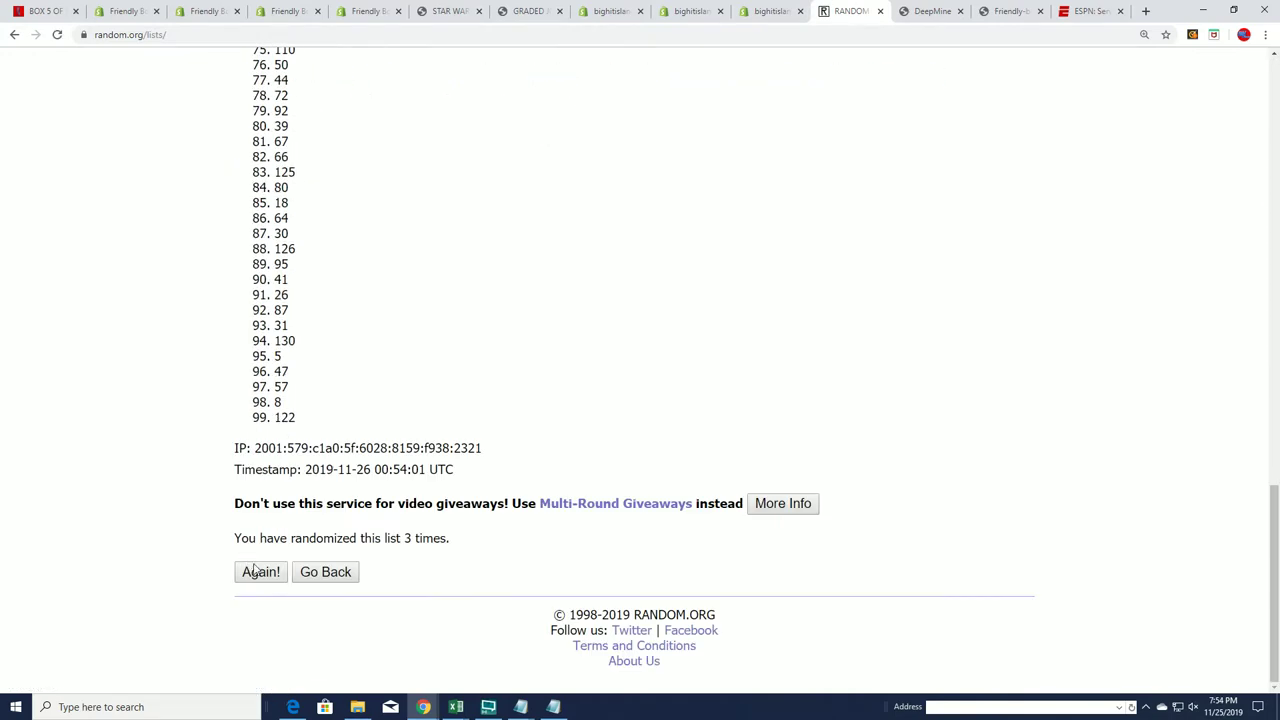
left_click(258, 572)
scroll(300, 520, "down", 9)
scroll(265, 568, "down", 4)
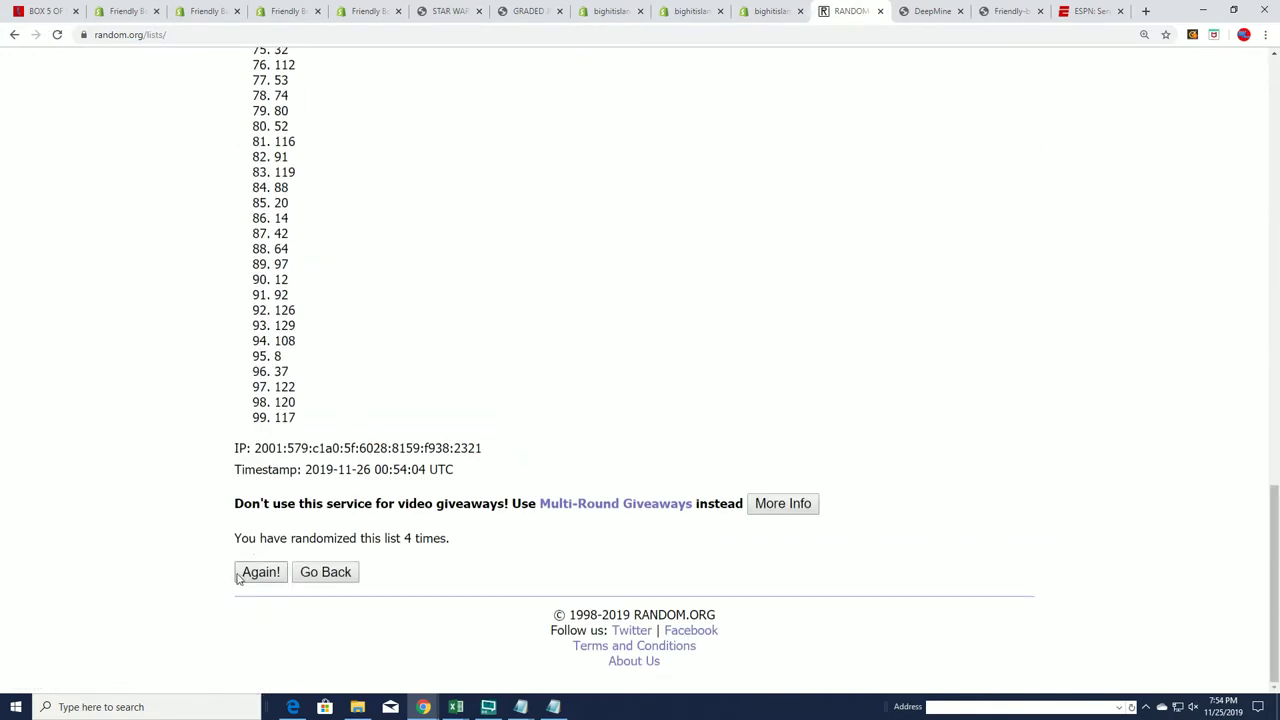
left_click(256, 573)
scroll(393, 529, "down", 4)
scroll(393, 529, "down", 10)
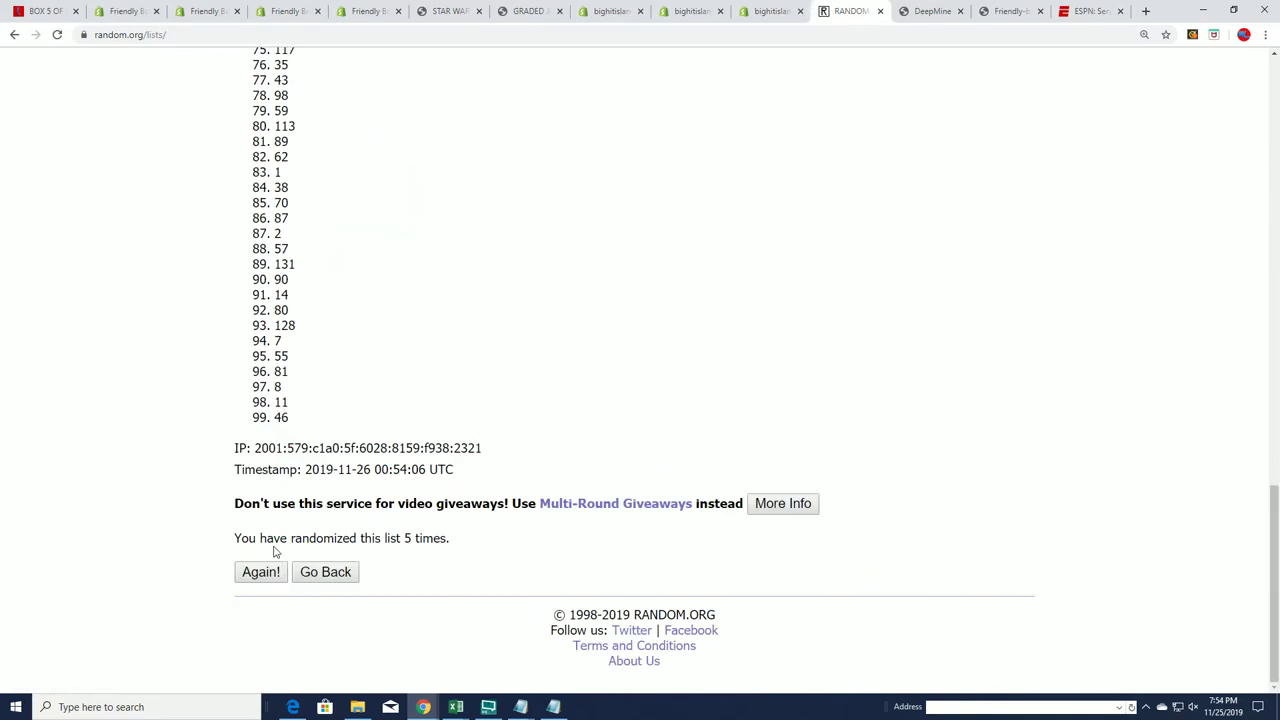
left_click(256, 572)
scroll(313, 440, "down", 15)
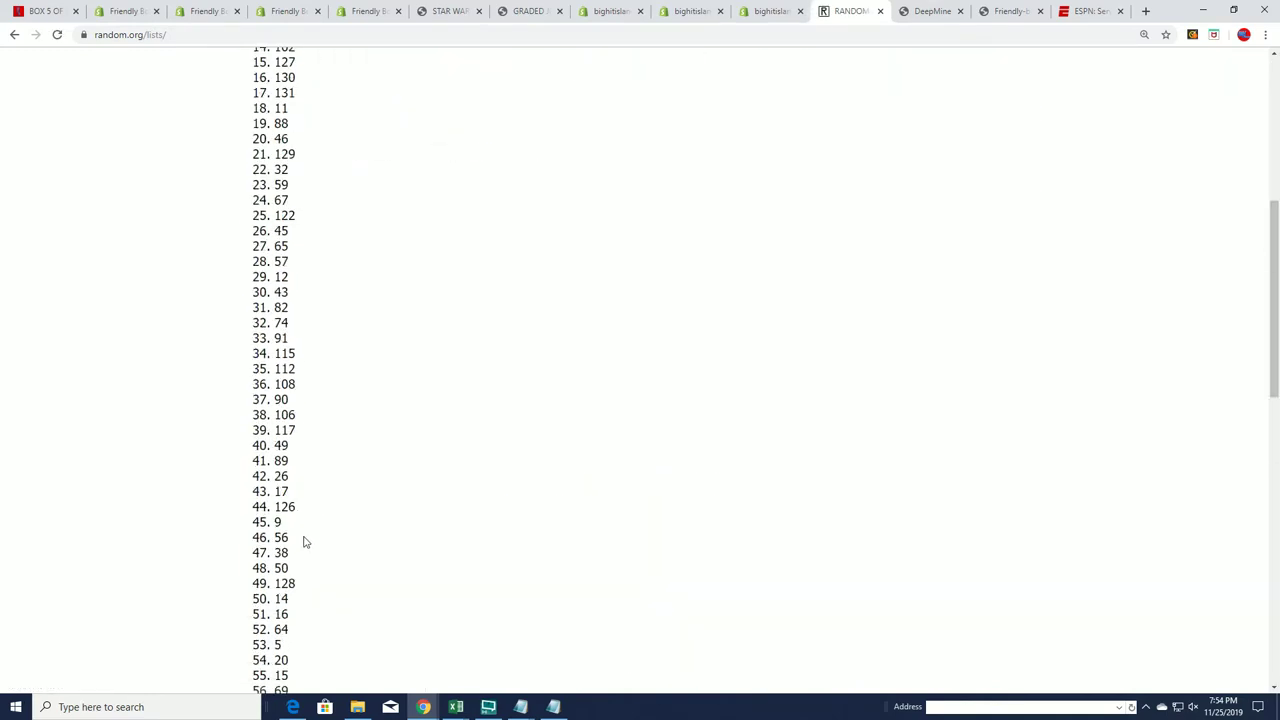
left_click(256, 574)
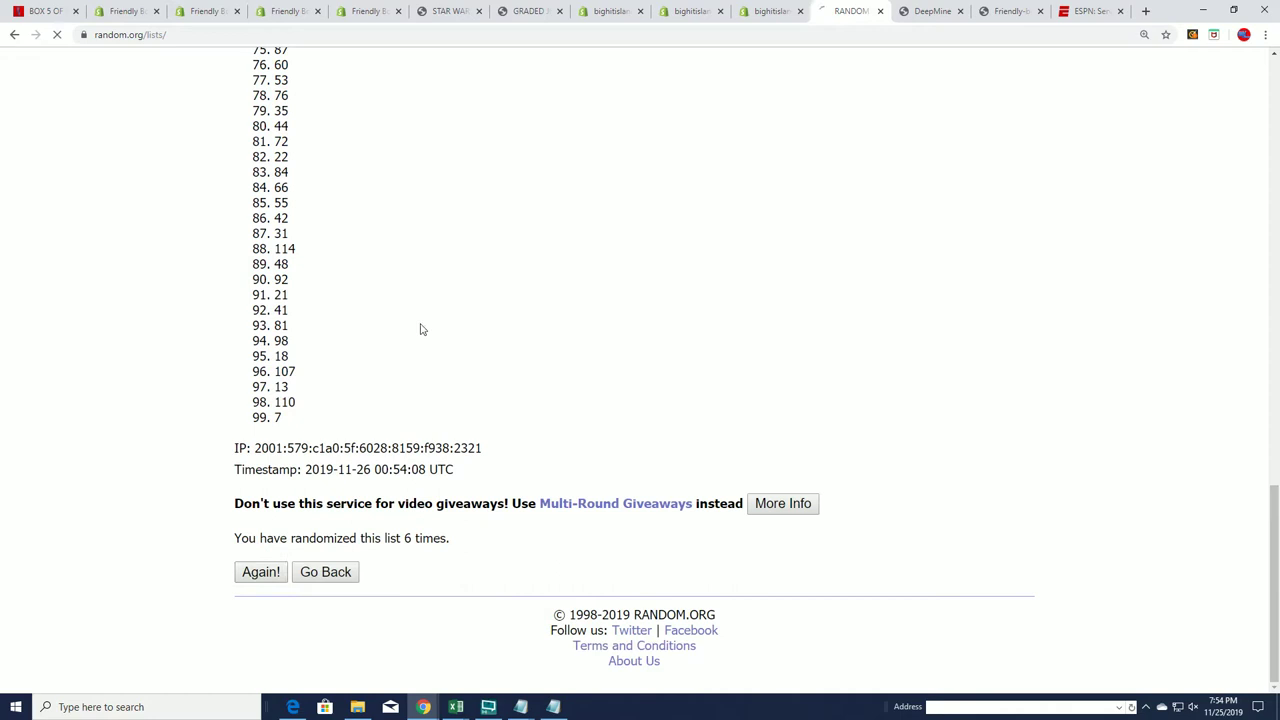
left_click_drag(320, 311, 118, 292)
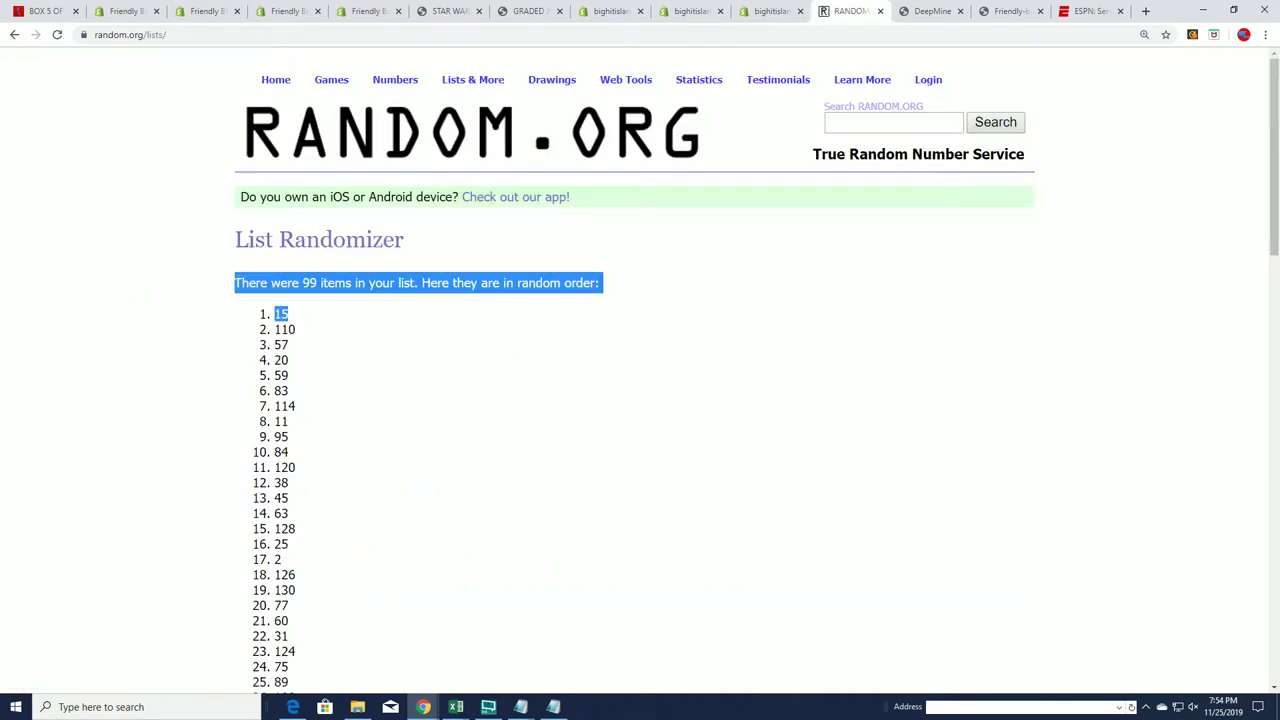
Remove the line 15 from the JORDAN QUEST Notepad file, save the file and minimize it.
key("alt+Tab")
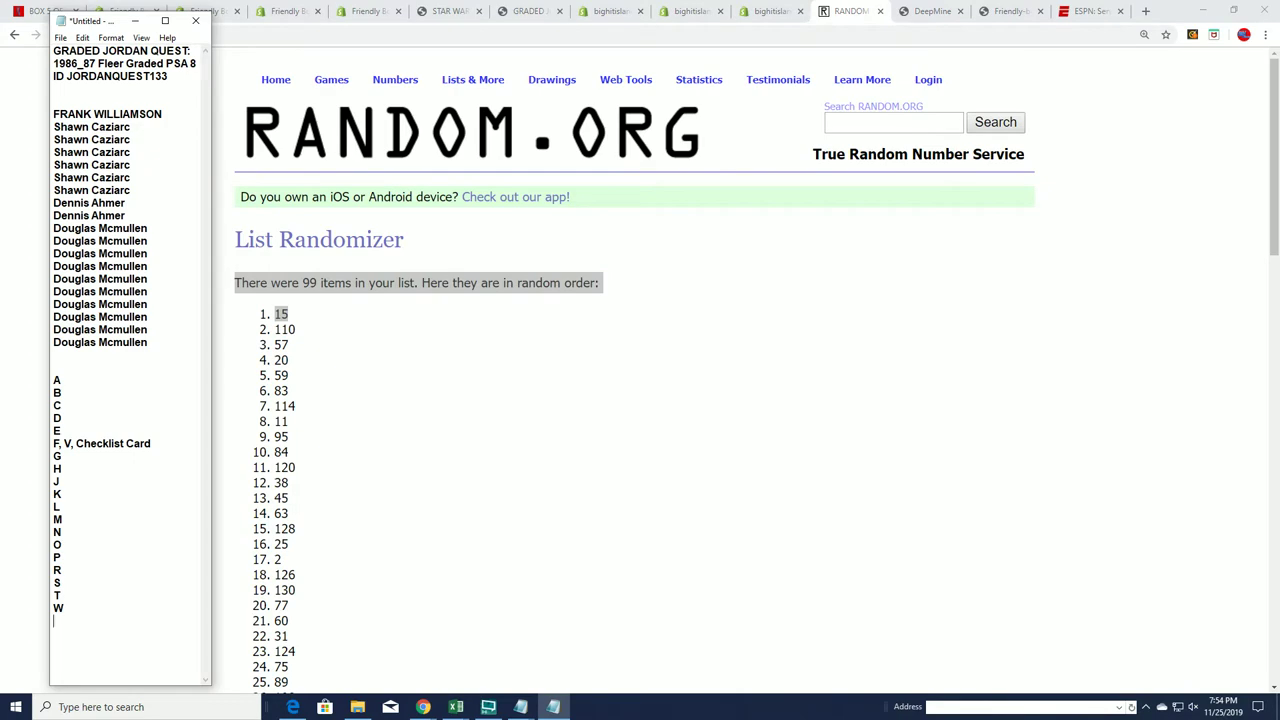
key("alt+Tab")
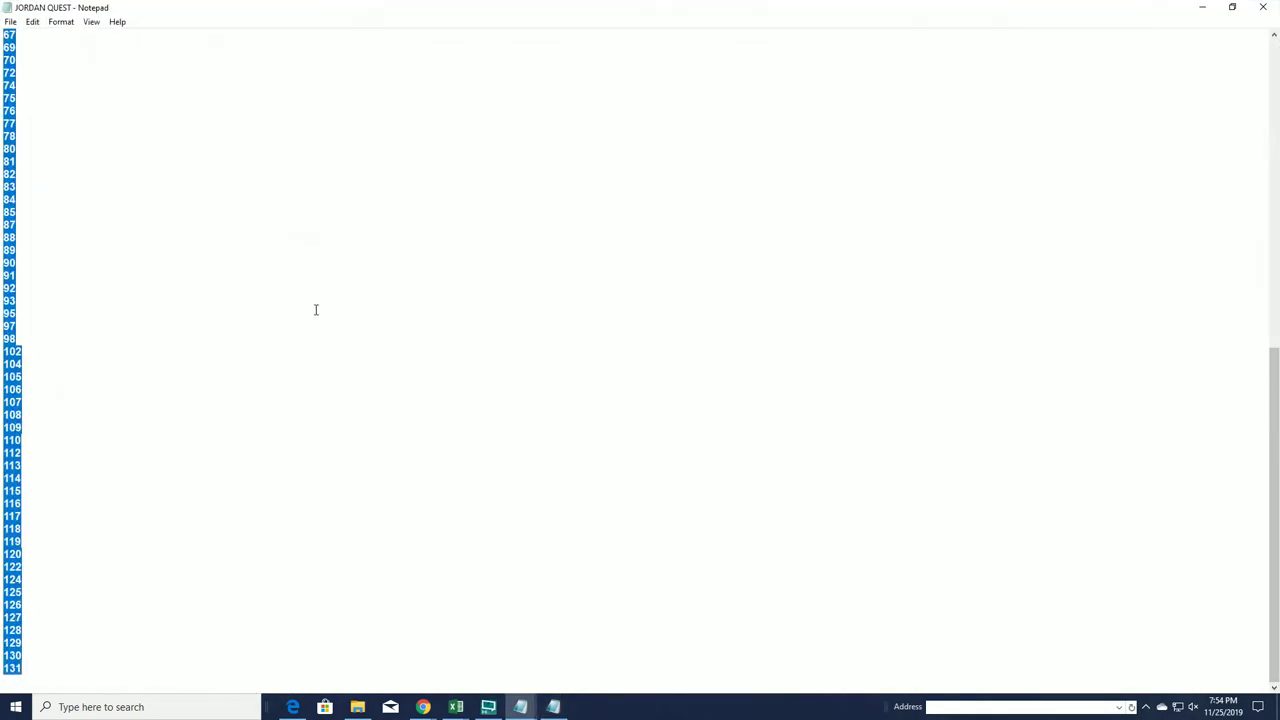
scroll(91, 240, "up", 15)
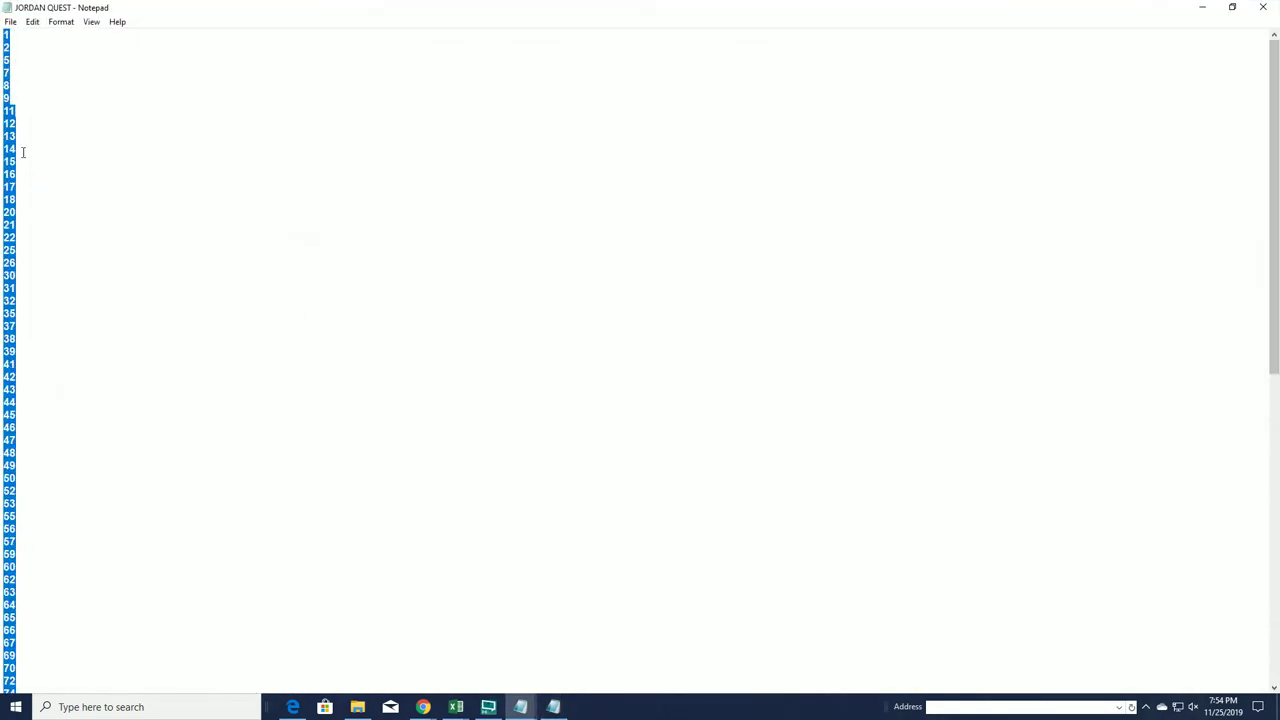
left_click(22, 151)
left_click(46, 167)
key("BackSpace")
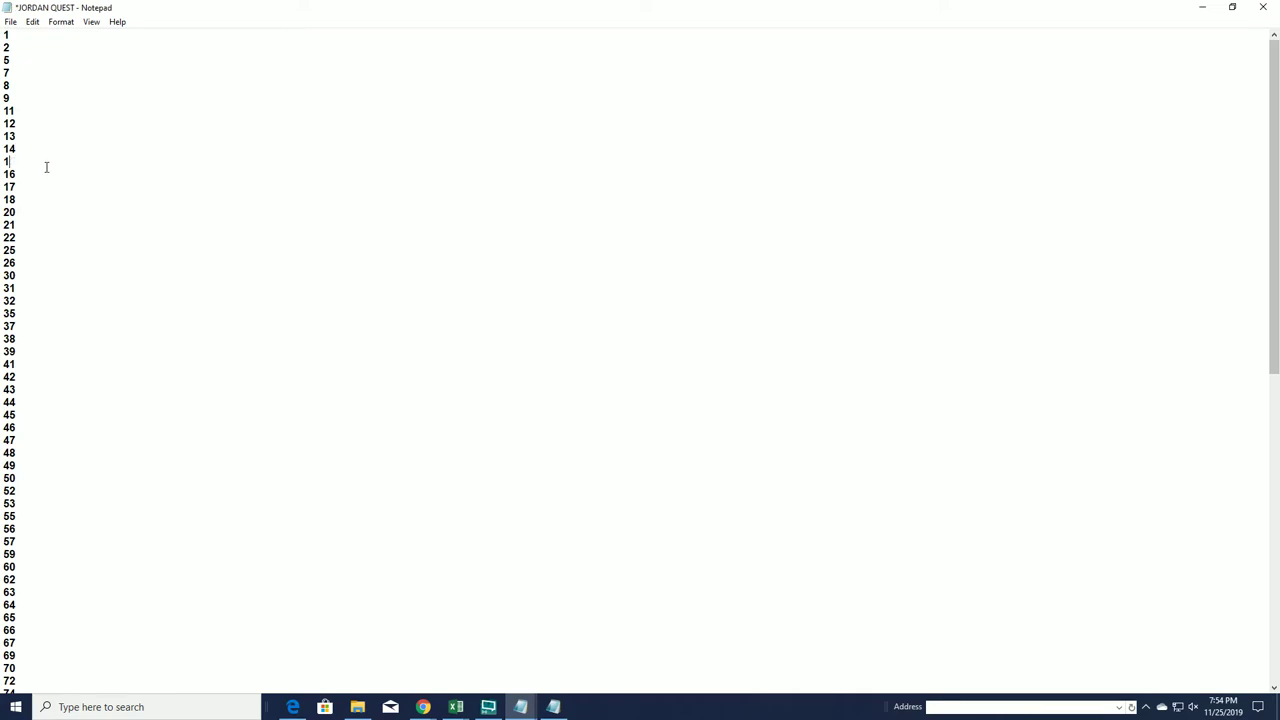
key("BackSpace")
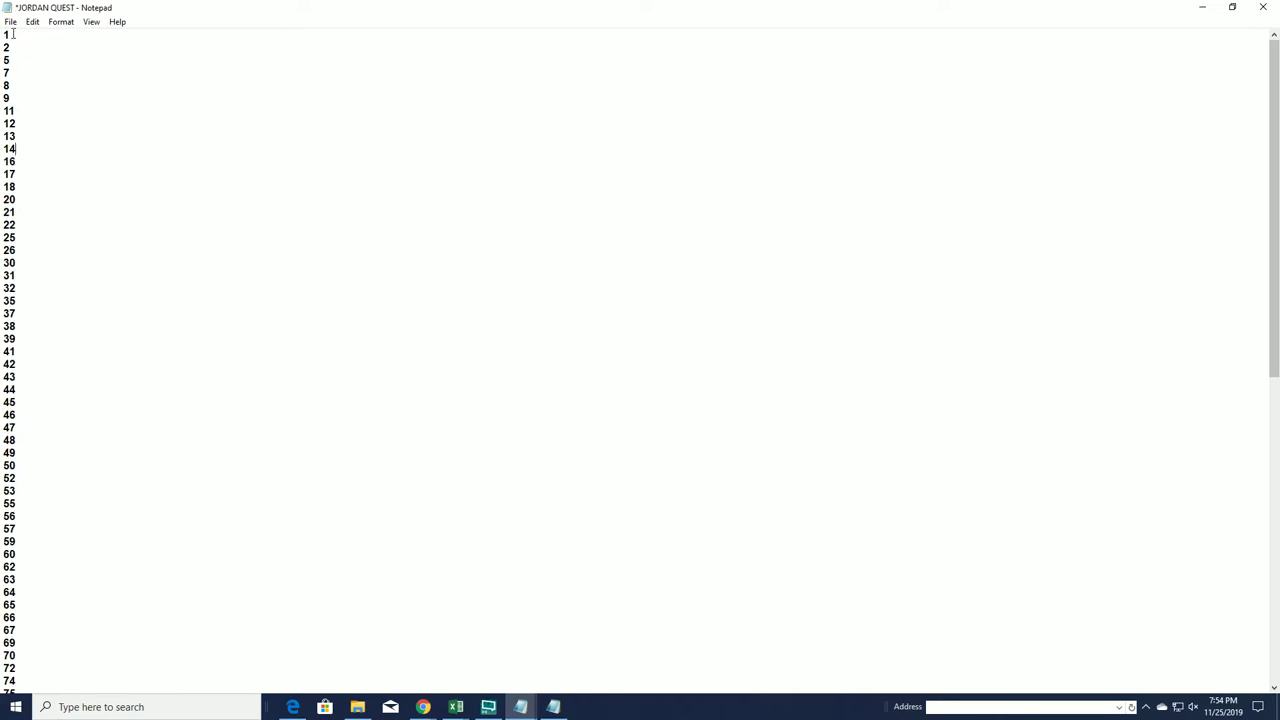
left_click(10, 21)
left_click(42, 82)
left_click(1202, 7)
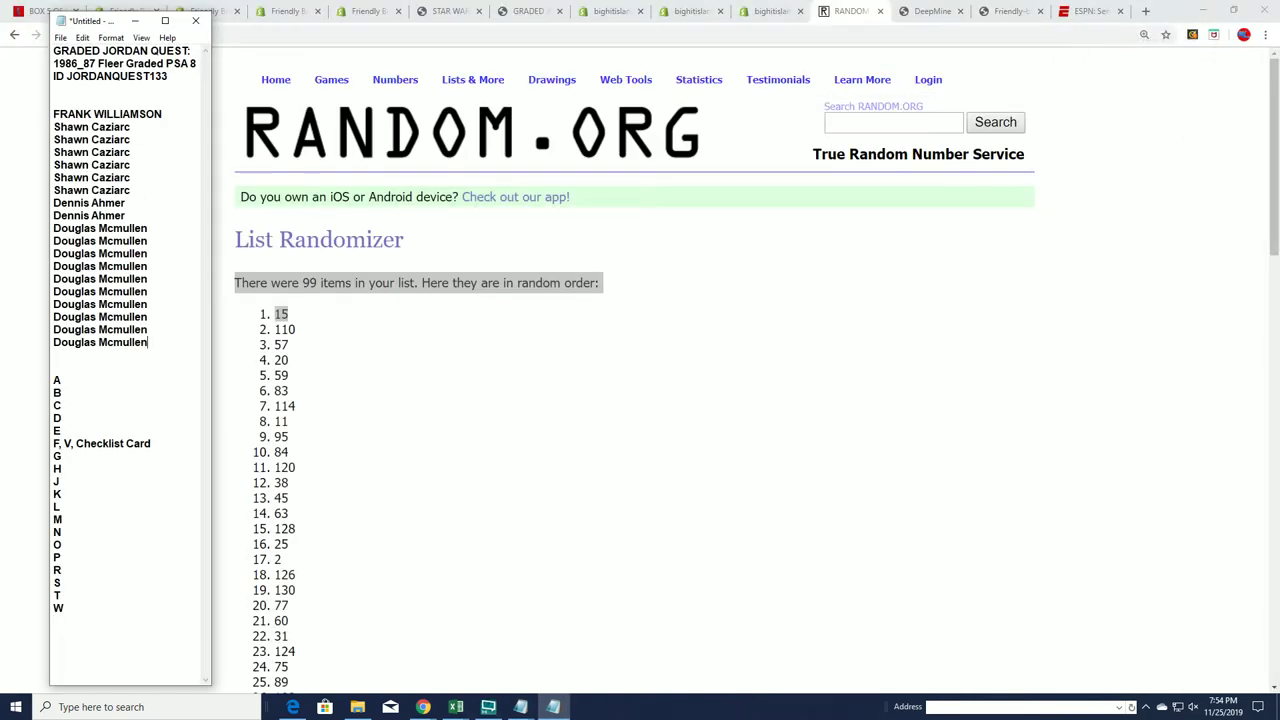
Return to a blank List Randomizer form and copy all participant names from the untitled Notepad note.
left_click_drag(148, 342, 53, 114)
right_click(90, 128)
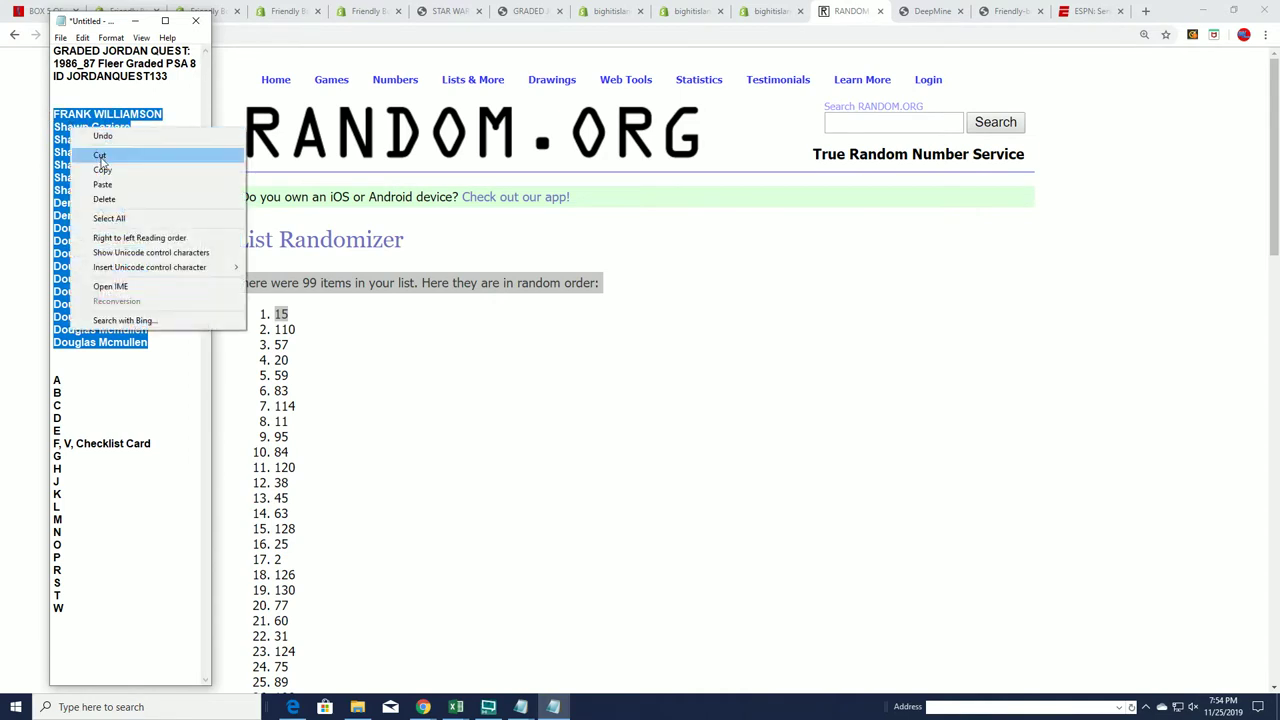
left_click(102, 169)
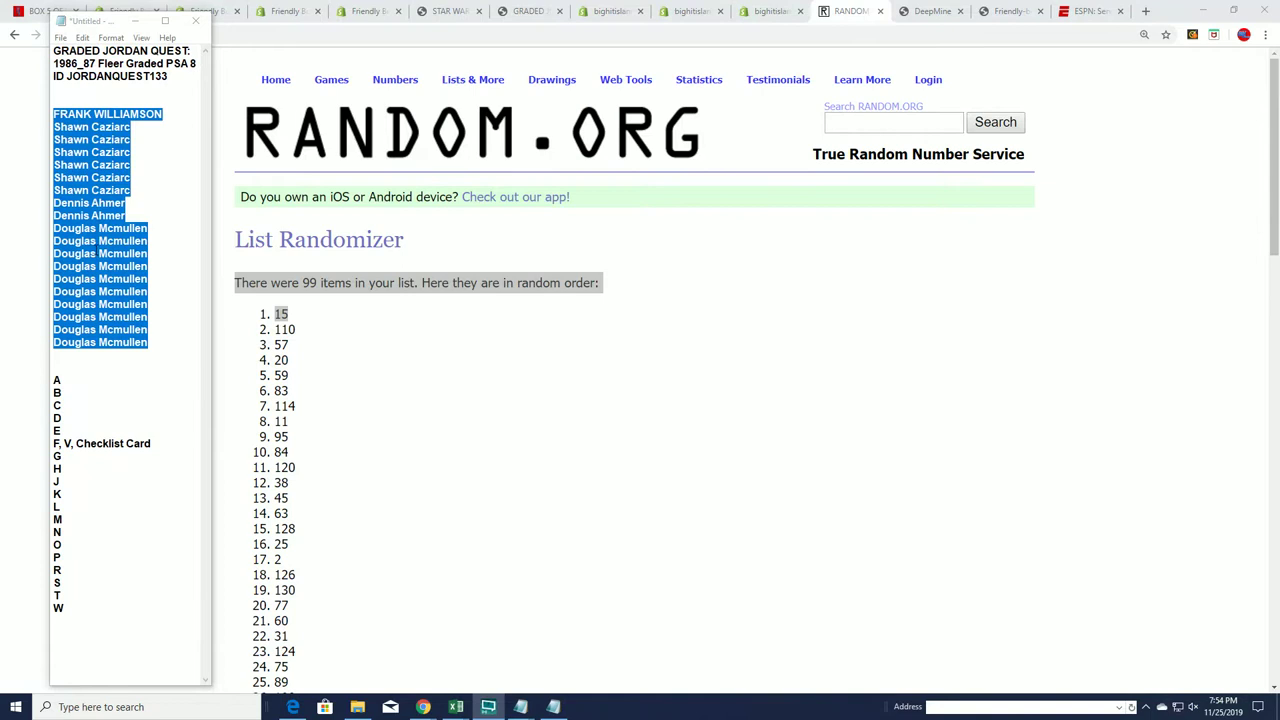
left_click(490, 102)
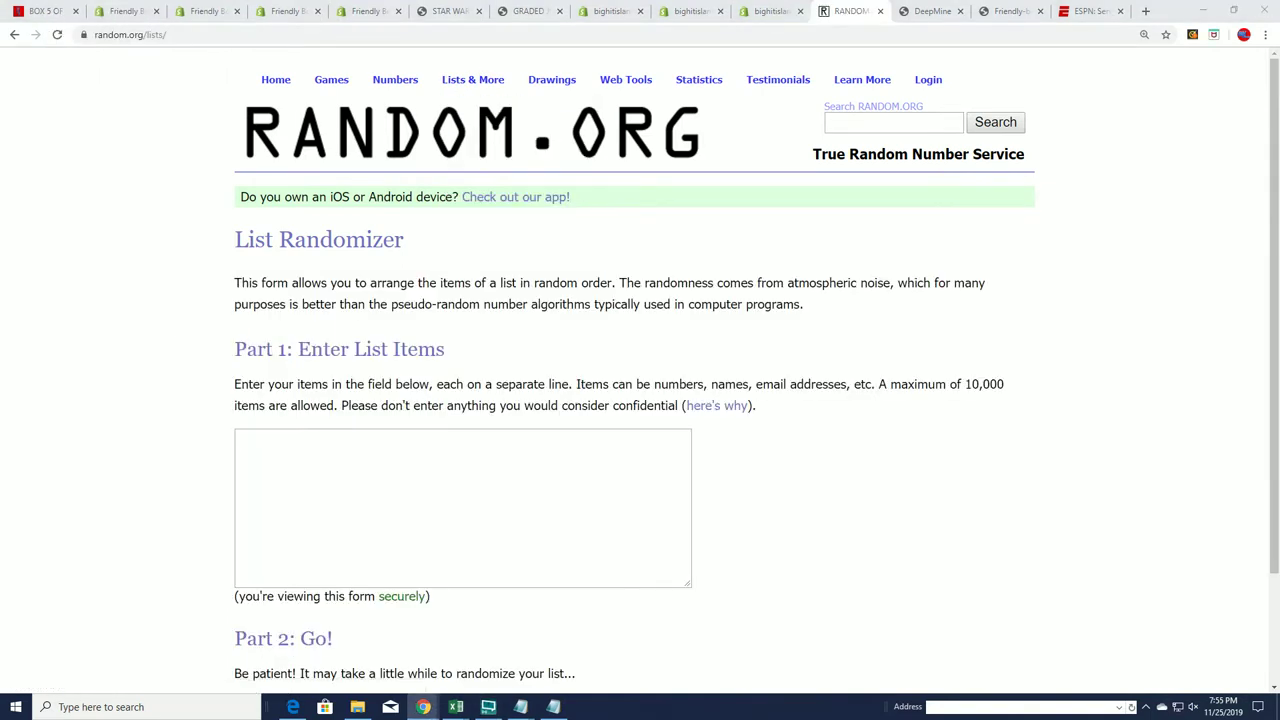
key("alt+Tab")
right_click(108, 208)
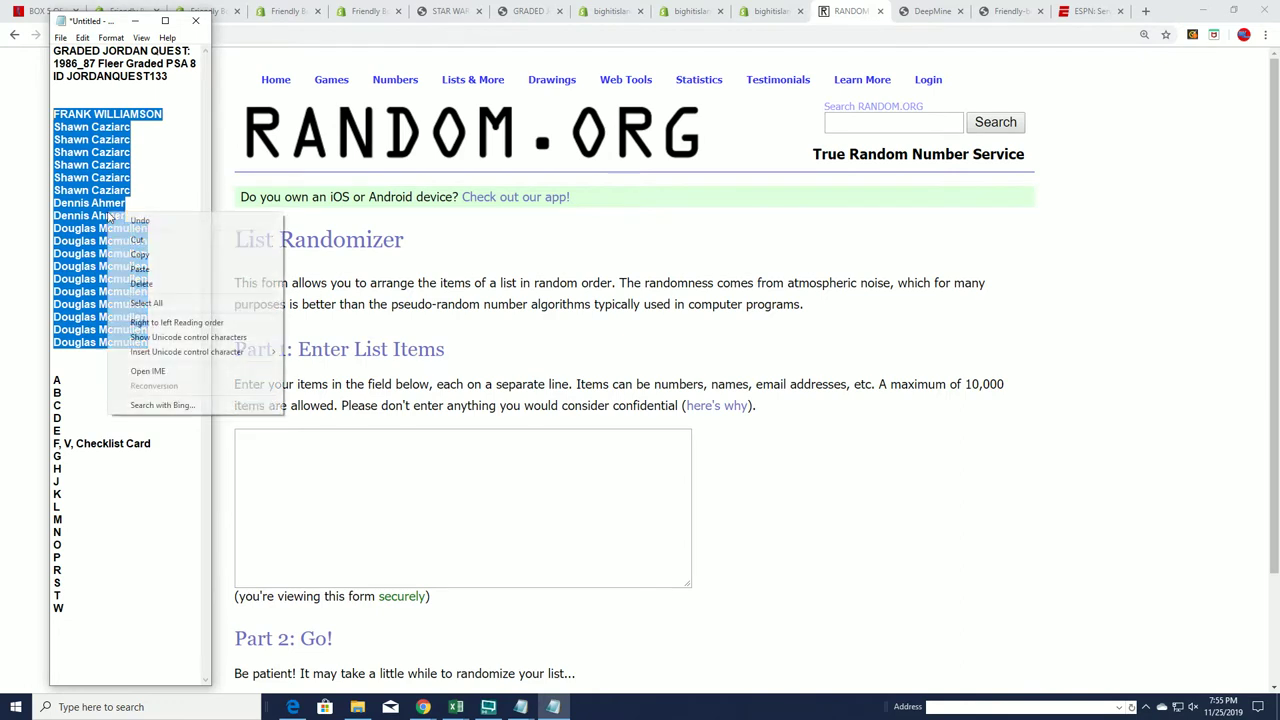
left_click(140, 253)
Paste the copied participant names into the blank list items field.
left_click(259, 438)
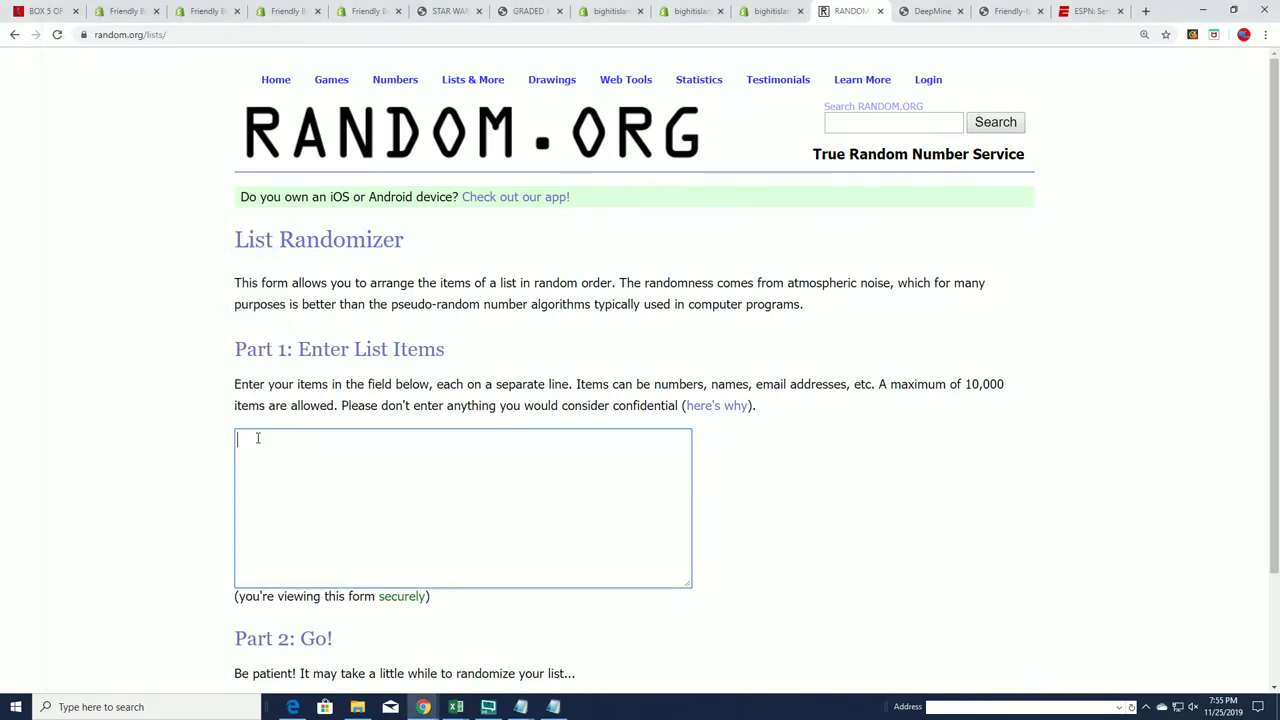
right_click(260, 440)
left_click(290, 543)
scroll(197, 498, "down", 2)
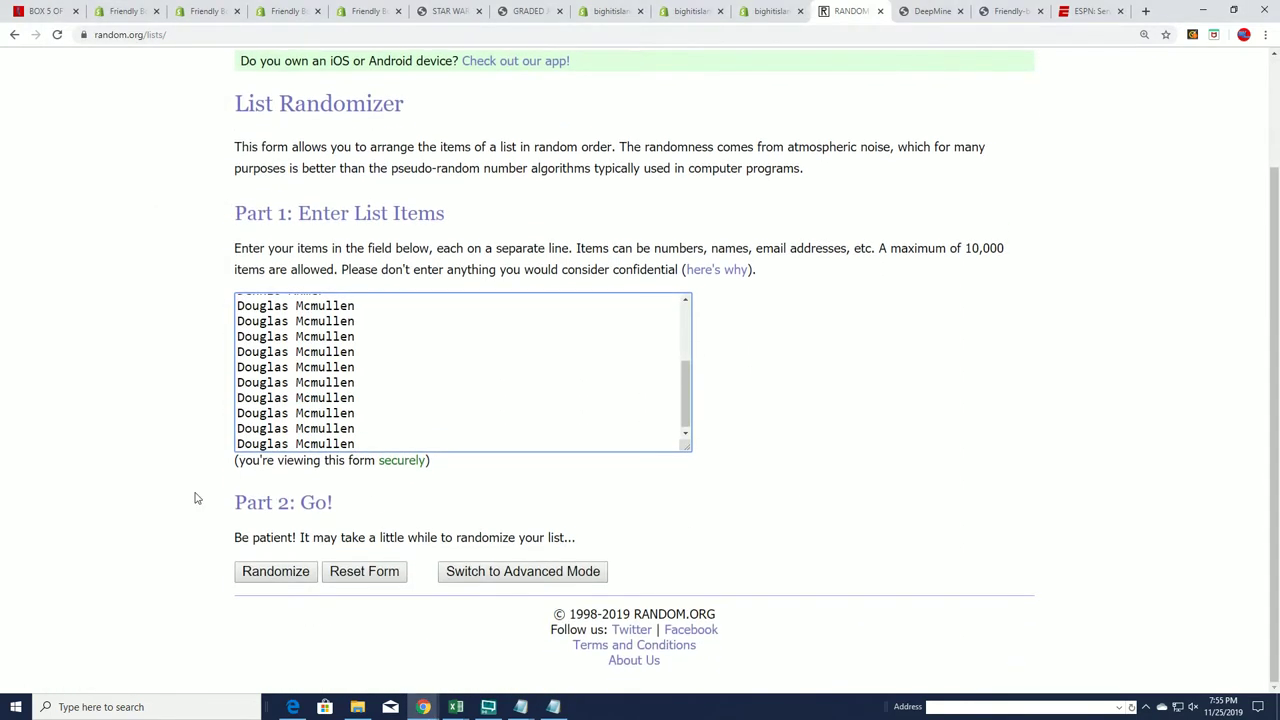
Randomize the list of participant names seven times.
left_click(265, 571)
scroll(380, 390, "down", 2)
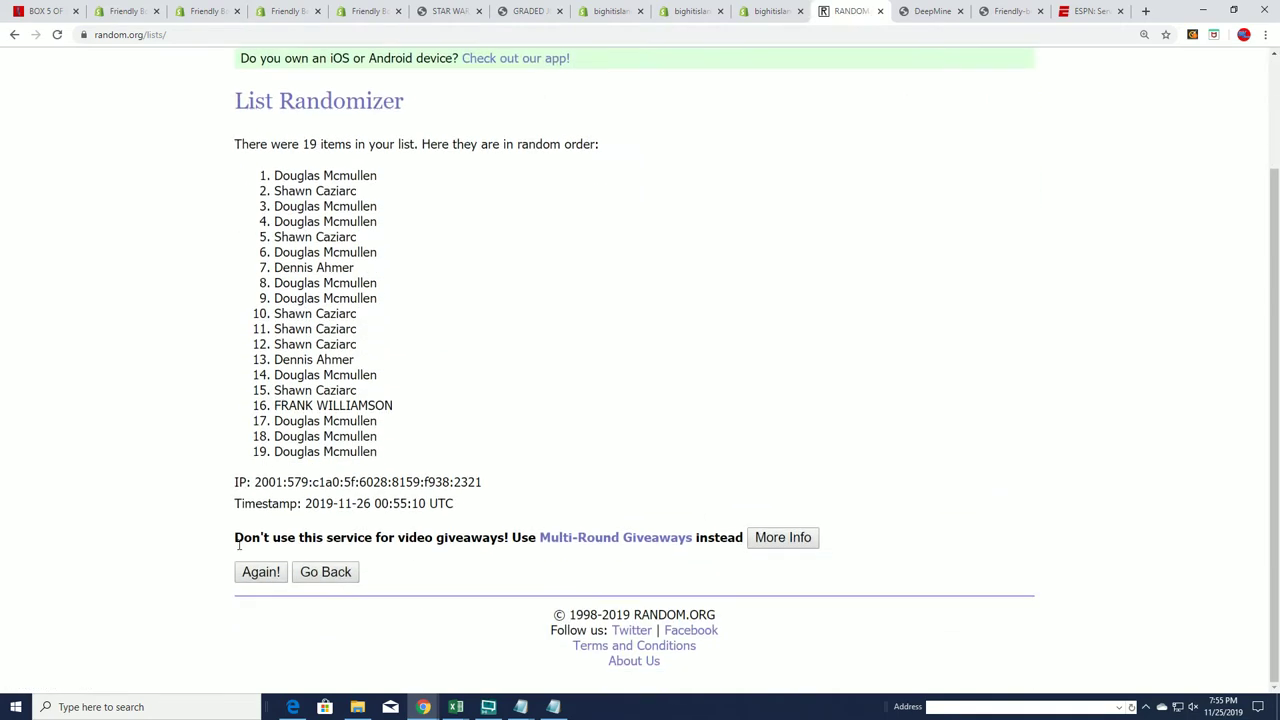
left_click(257, 573)
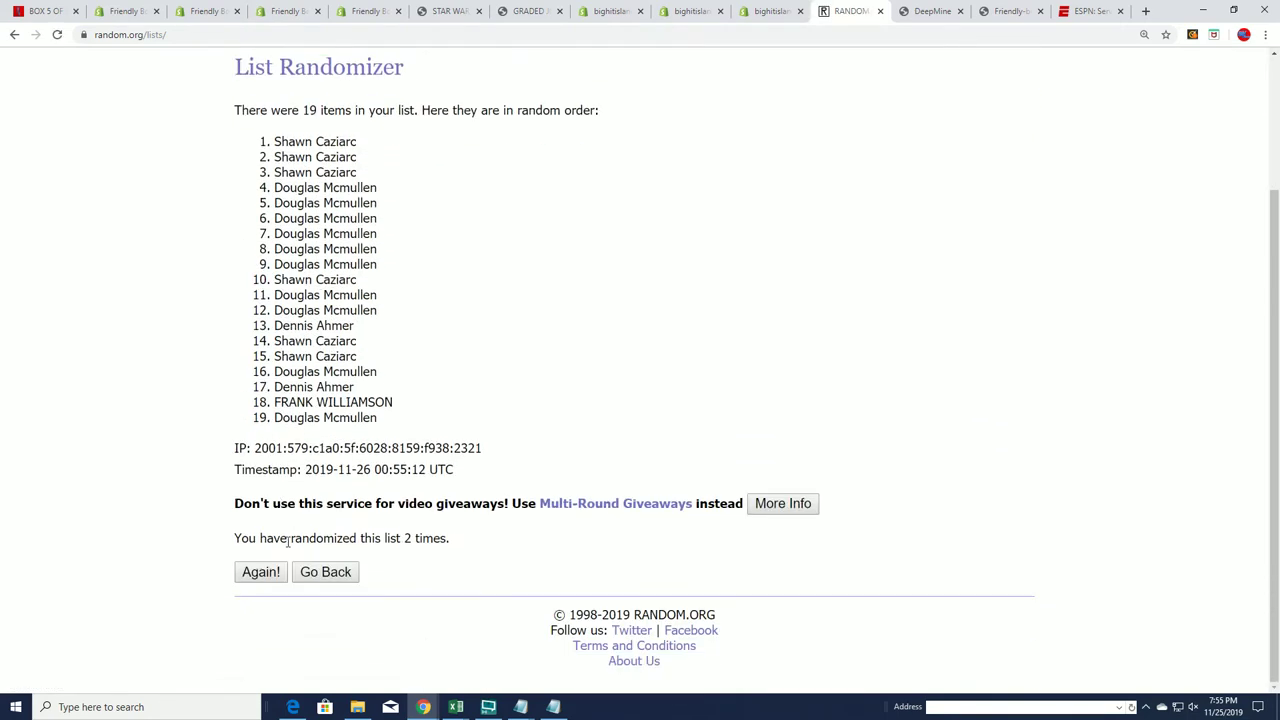
left_click(261, 572)
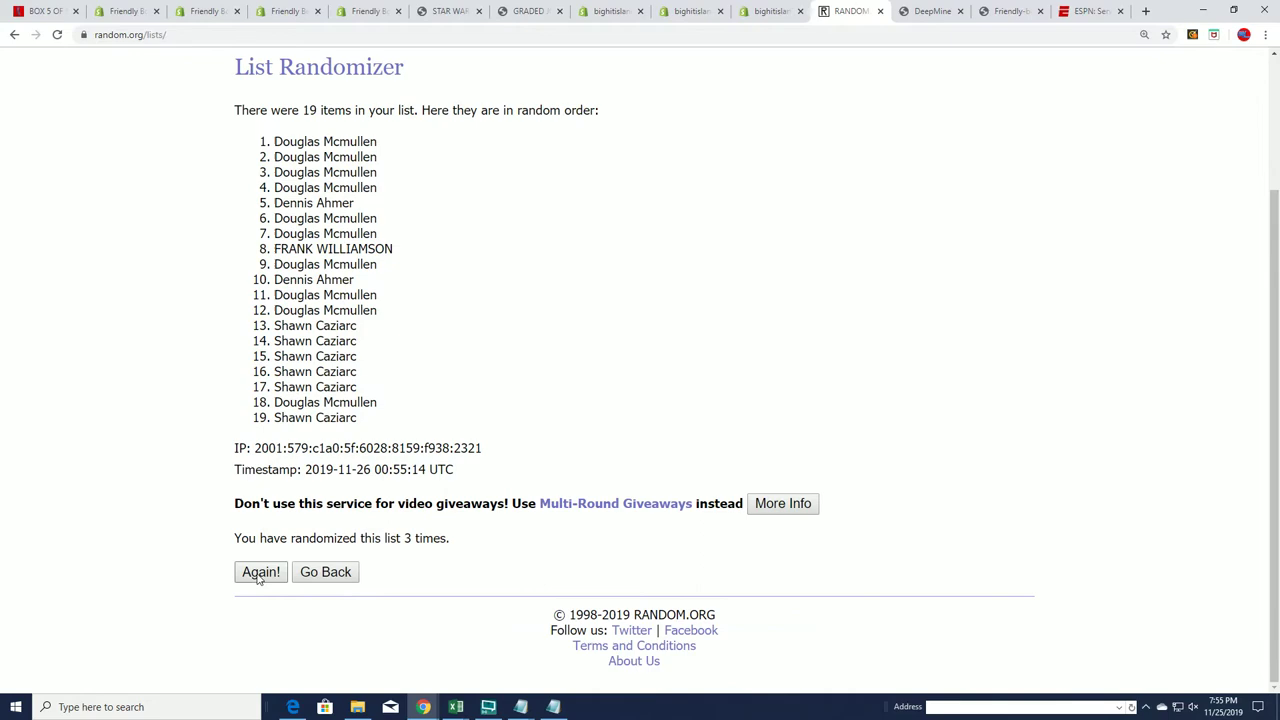
left_click(262, 573)
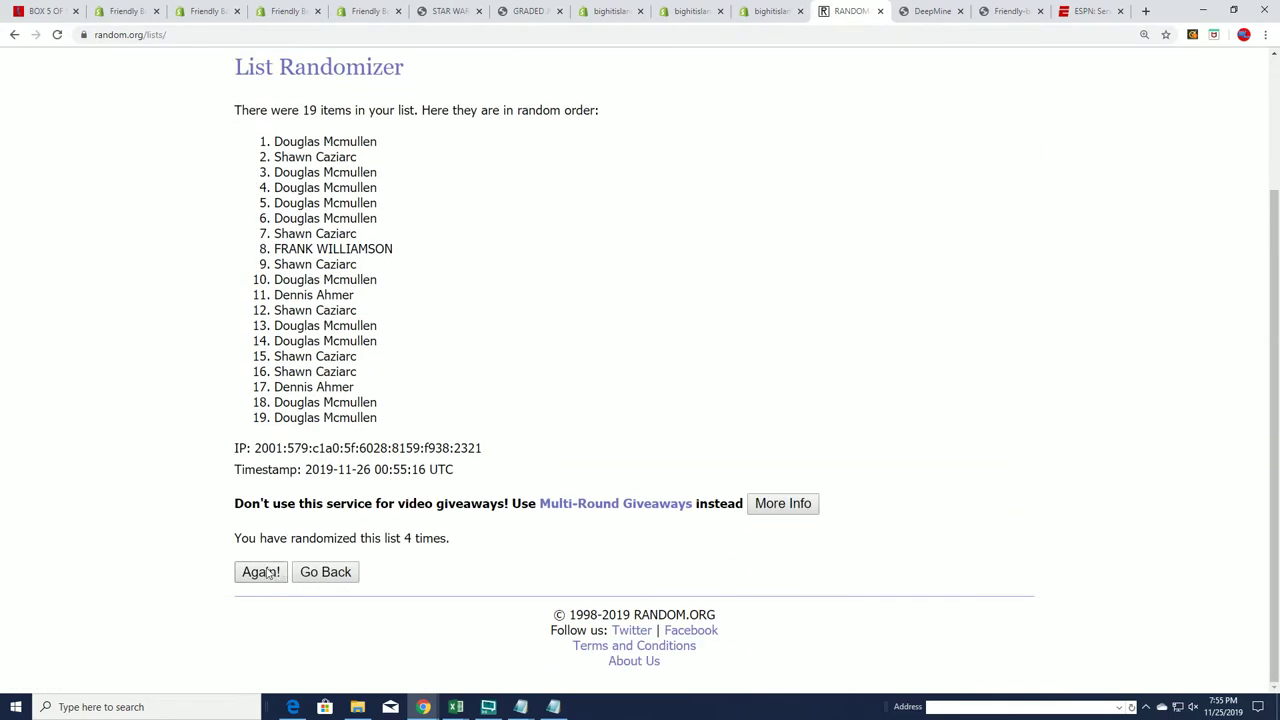
left_click(270, 572)
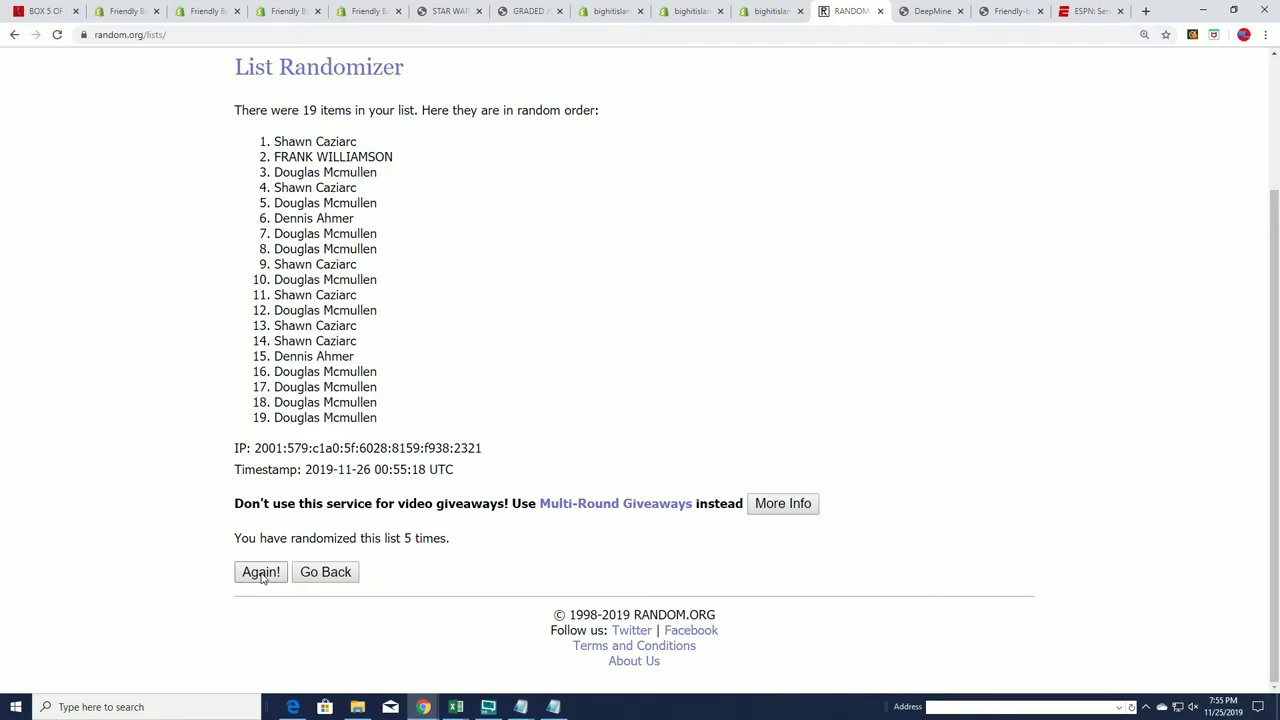
left_click(261, 574)
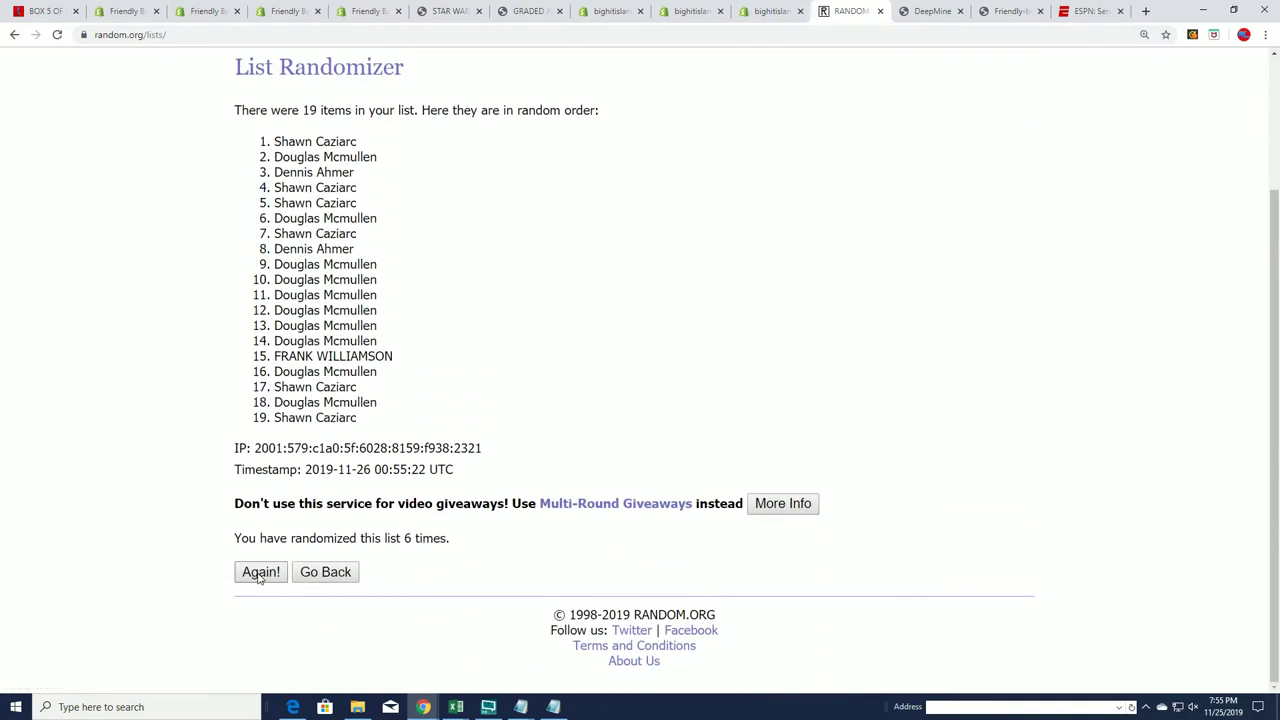
left_click(259, 574)
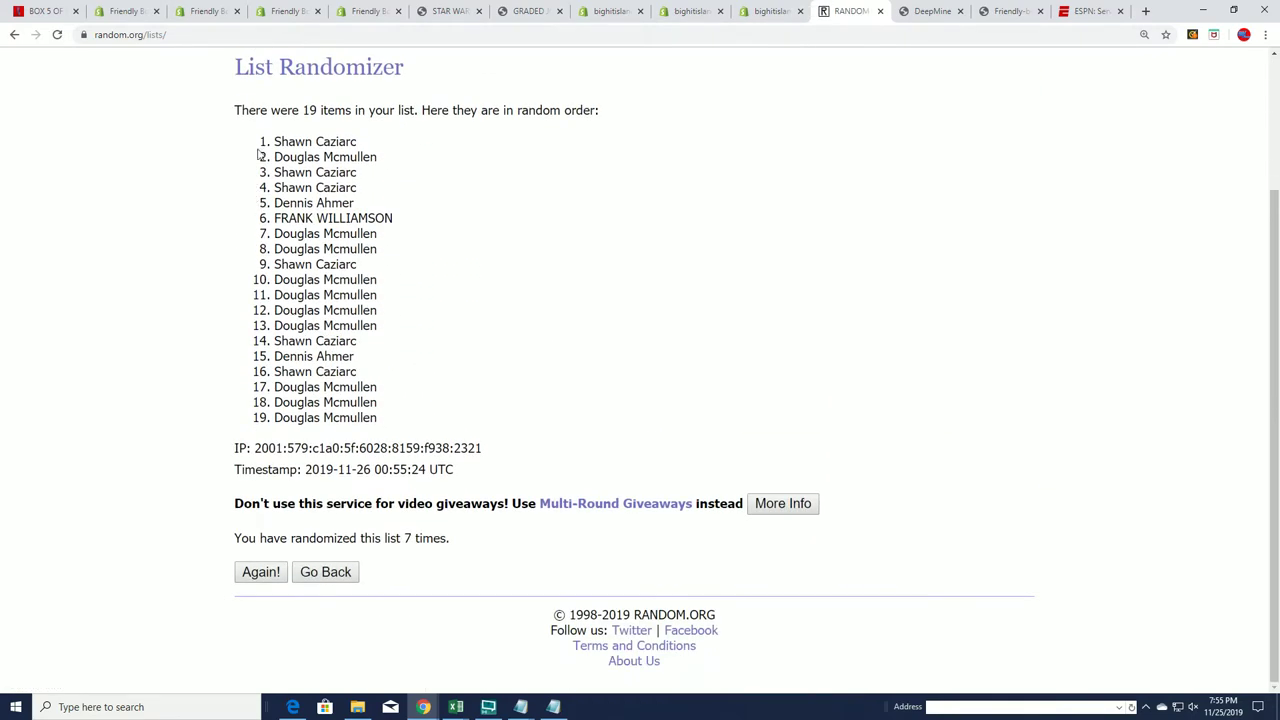
Copy the randomized participant names and paste them into the Owners column of the Excel workbook from A2, matching the destination formatting.
left_click_drag(274, 141, 406, 424)
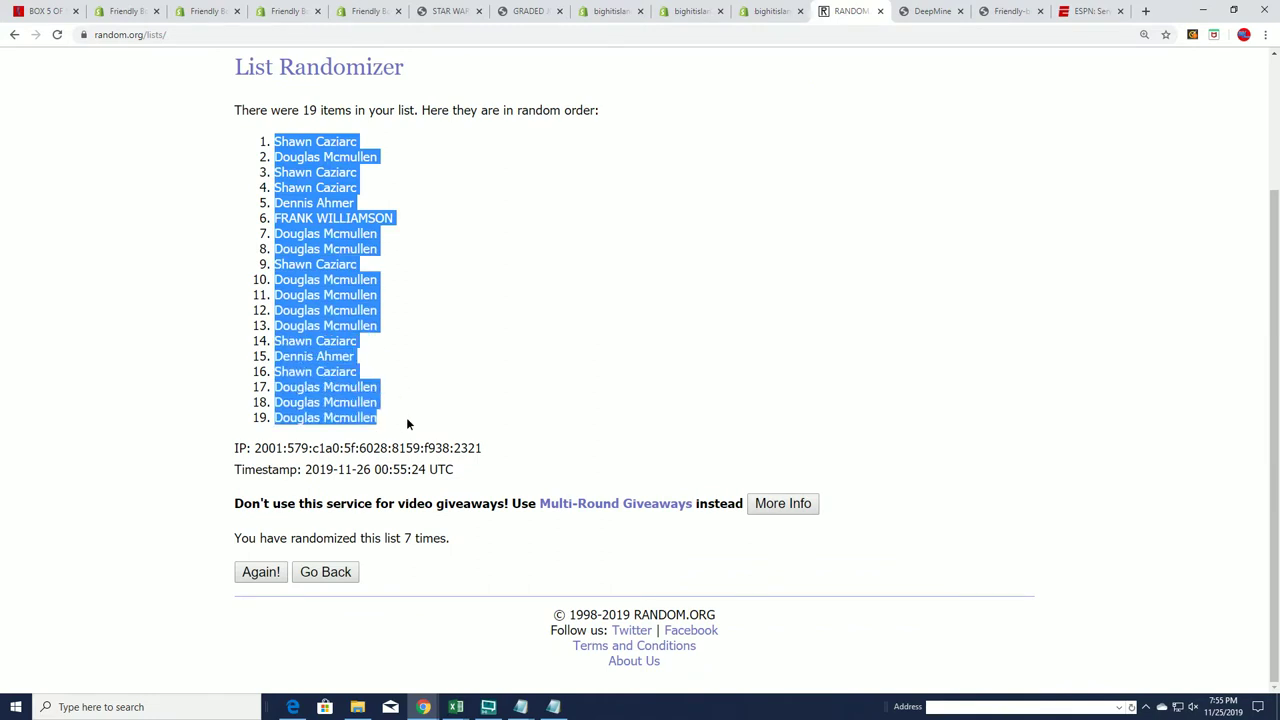
right_click(324, 310)
left_click(338, 322)
key("alt+Tab")
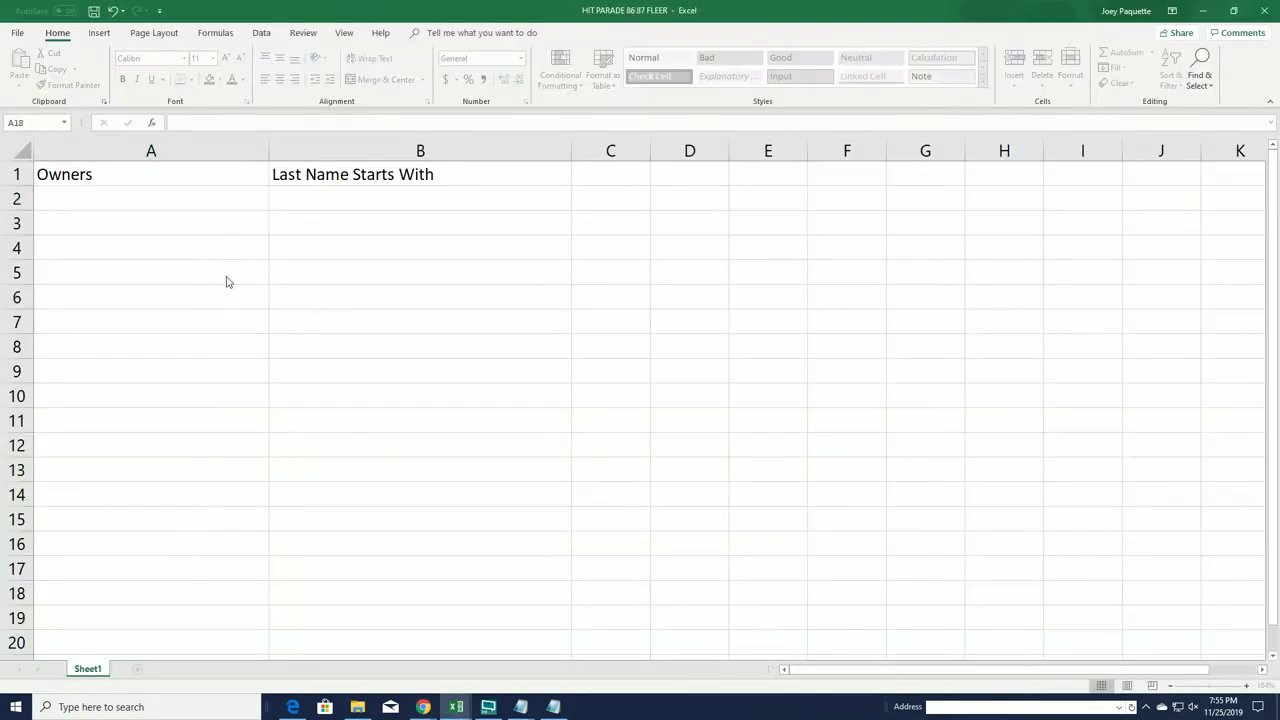
right_click(66, 199)
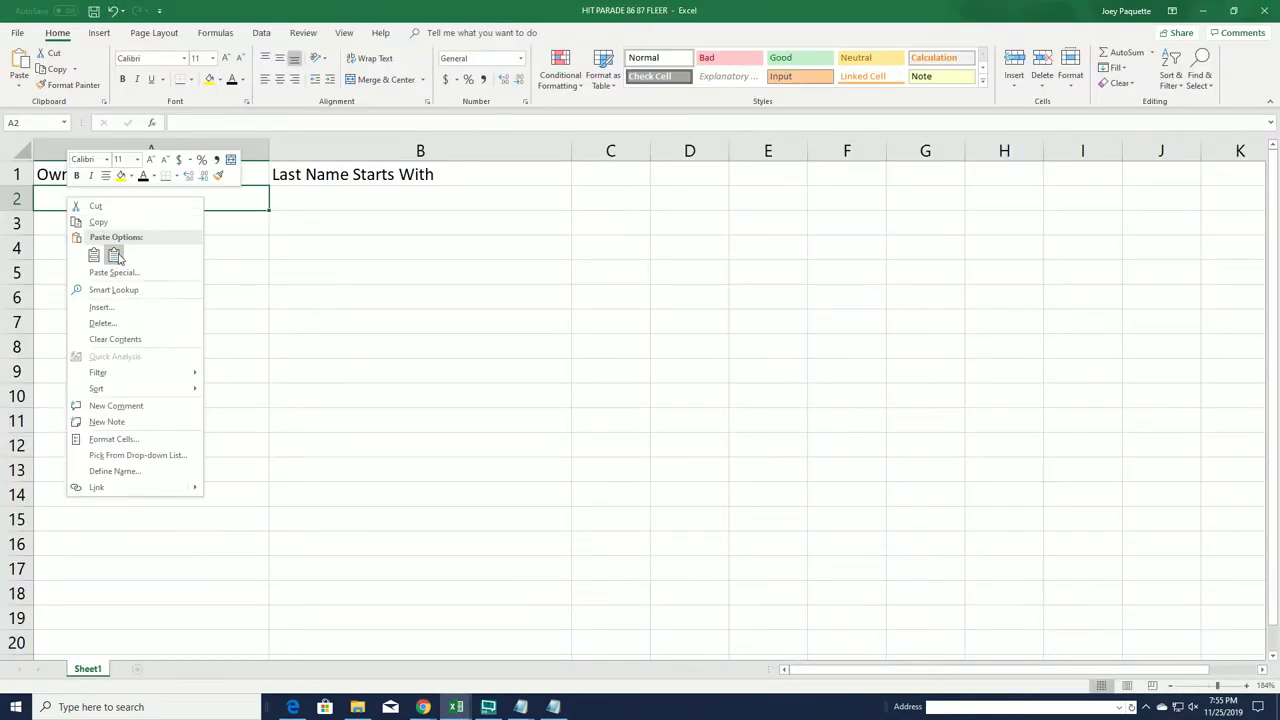
left_click(114, 255)
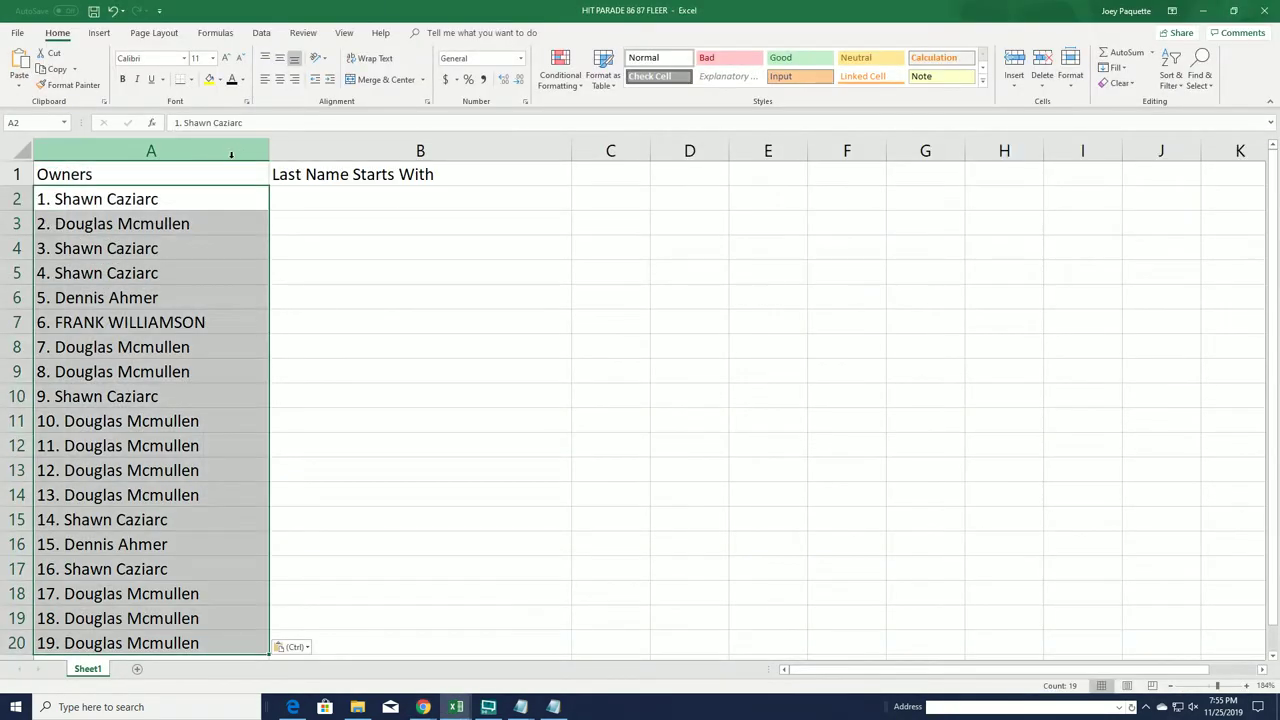
Narrow the Owners column to fit the names, select cell B2 and minimize the workbook.
left_click(252, 151)
left_click_drag(268, 157, 227, 180)
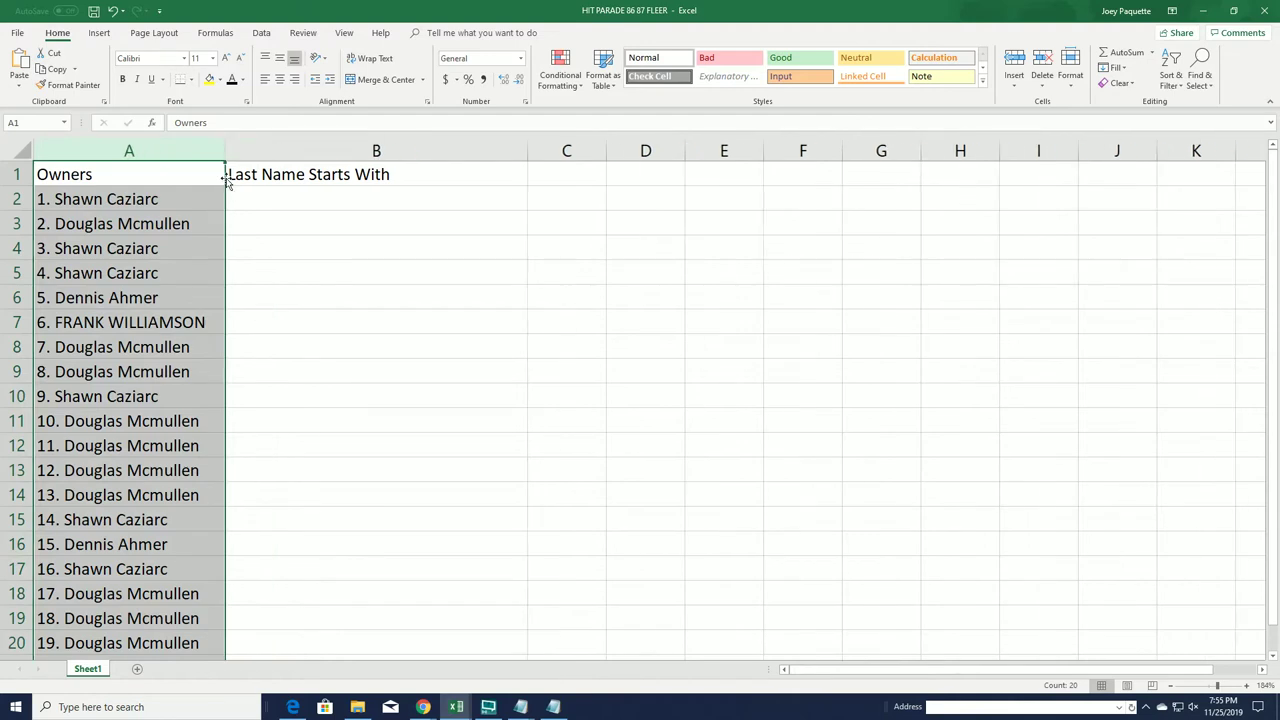
left_click(260, 196)
left_click(1203, 10)
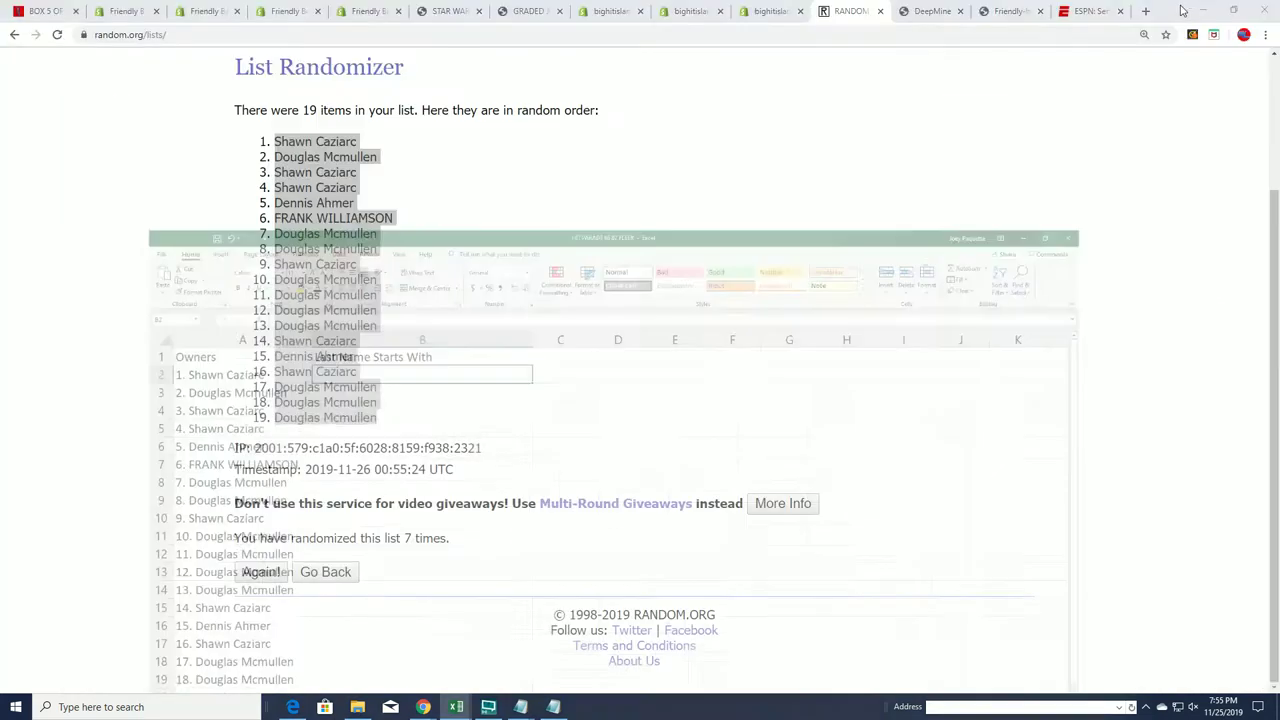
Copy the letter list from A to W, including "F, V, Checklist Card", from the untitled Notepad note and return to the browser.
mouse_move(480, 93)
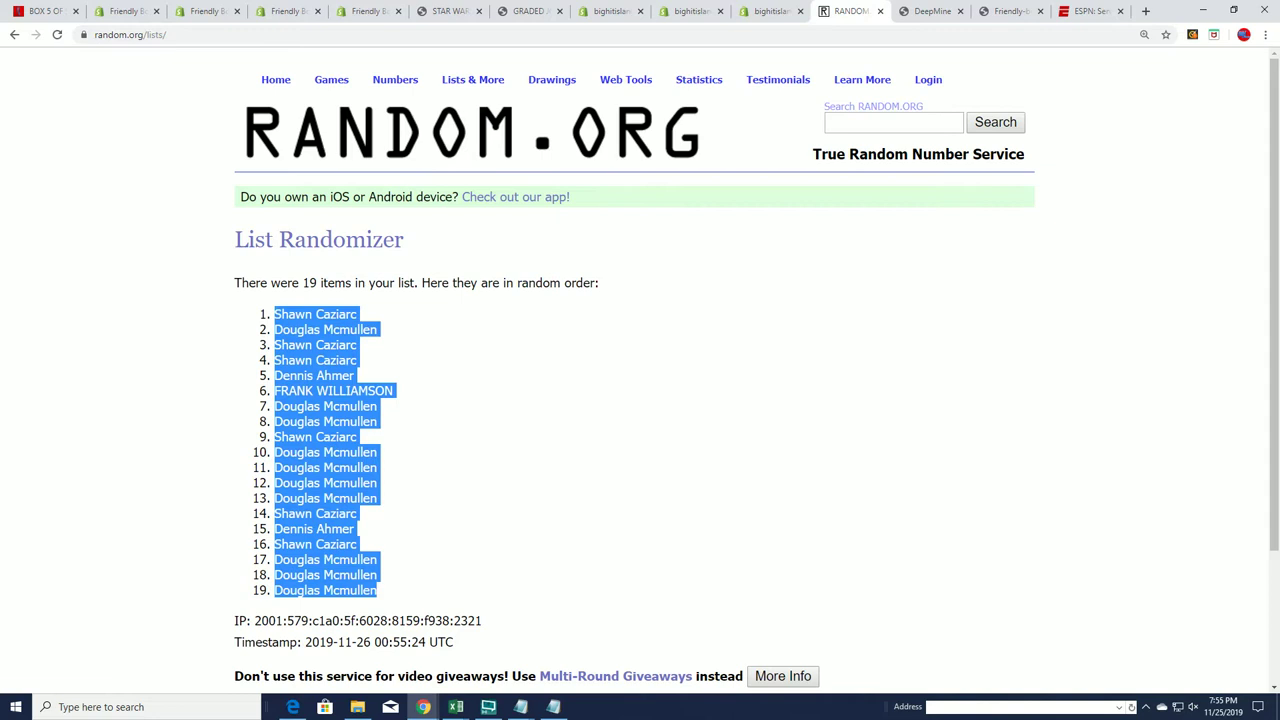
key("alt+Tab")
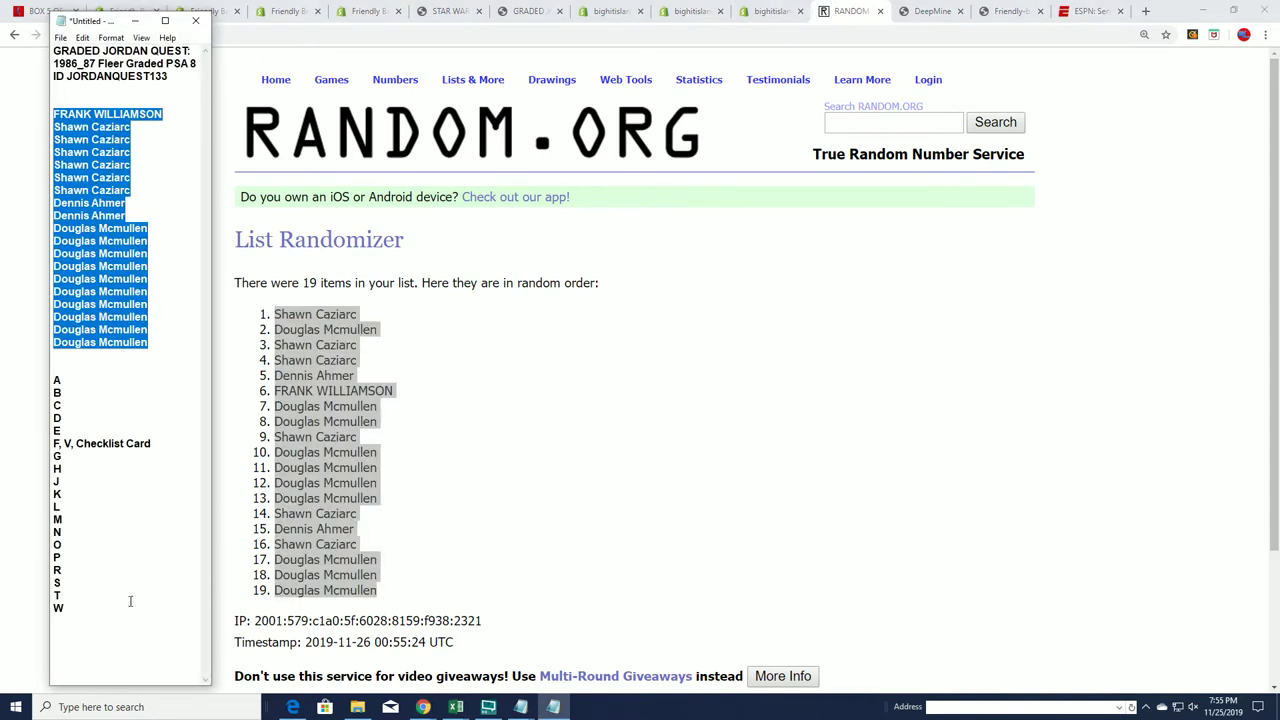
left_click_drag(89, 607, 53, 380)
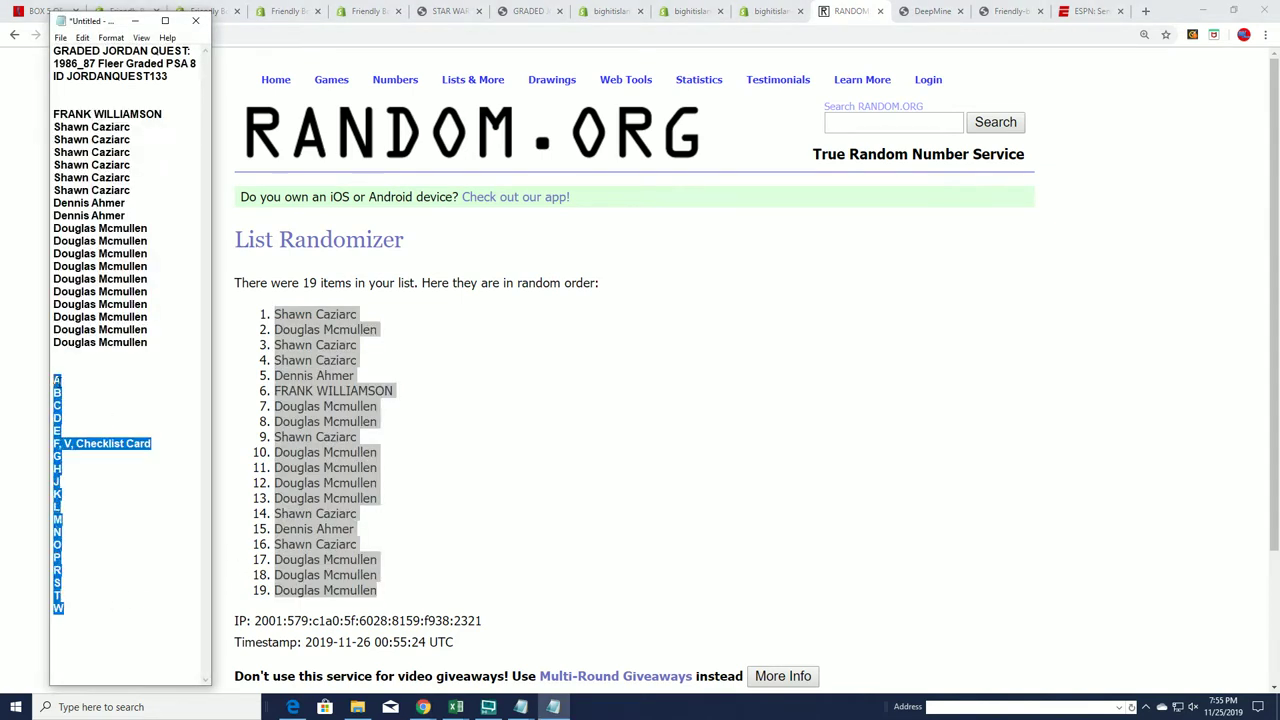
right_click(54, 380)
left_click(100, 425)
left_click(577, 382)
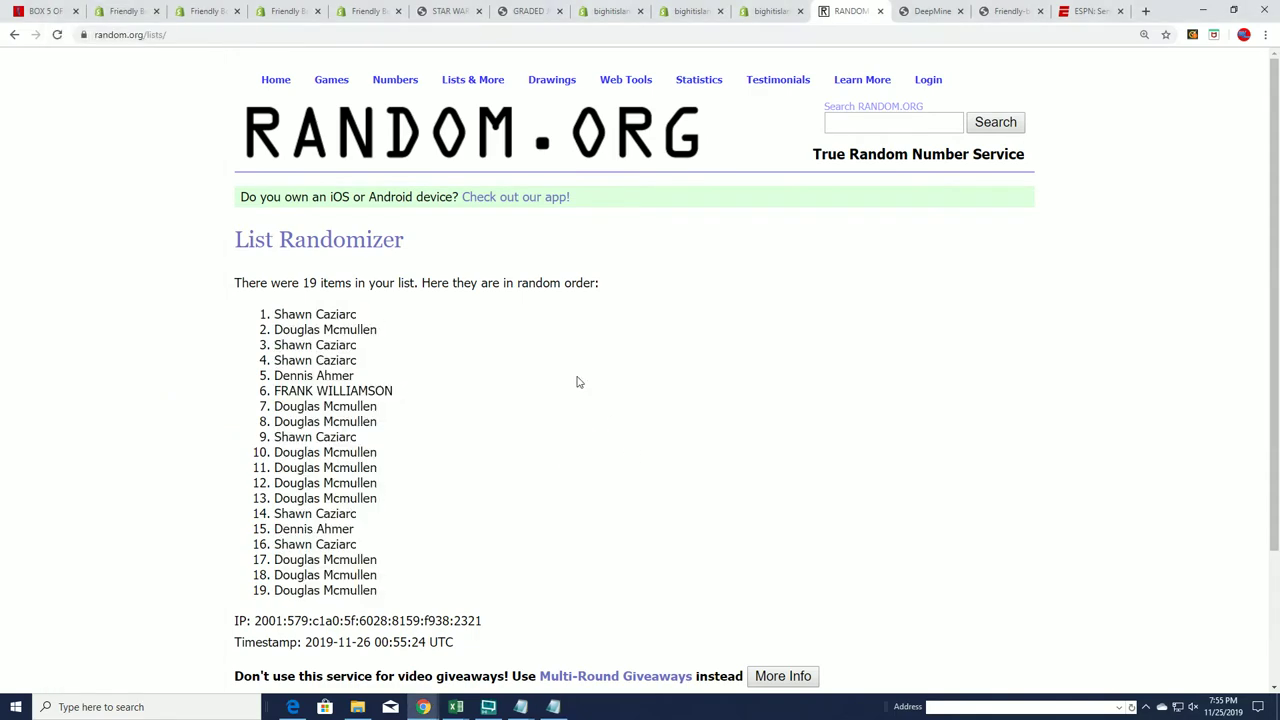
Return to a blank List Randomizer form and paste the copied letter list into the list items field.
left_click(490, 102)
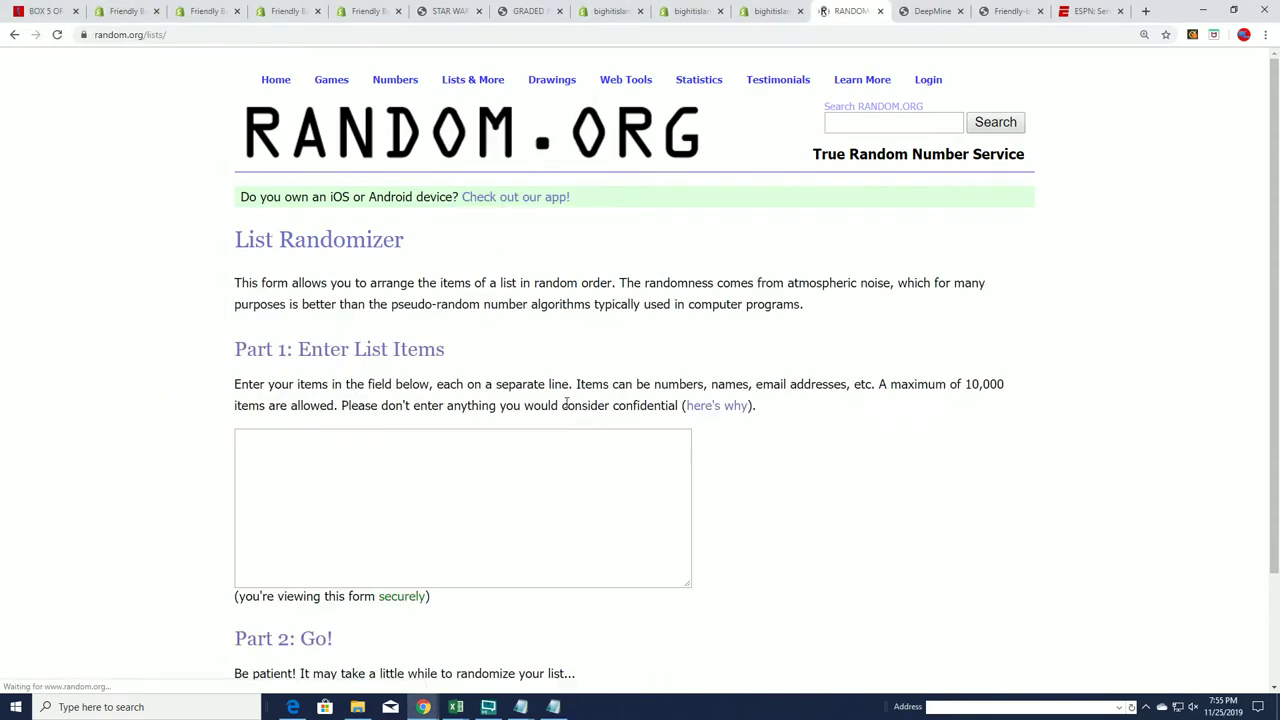
scroll(236, 343, "down", 2)
right_click(246, 306)
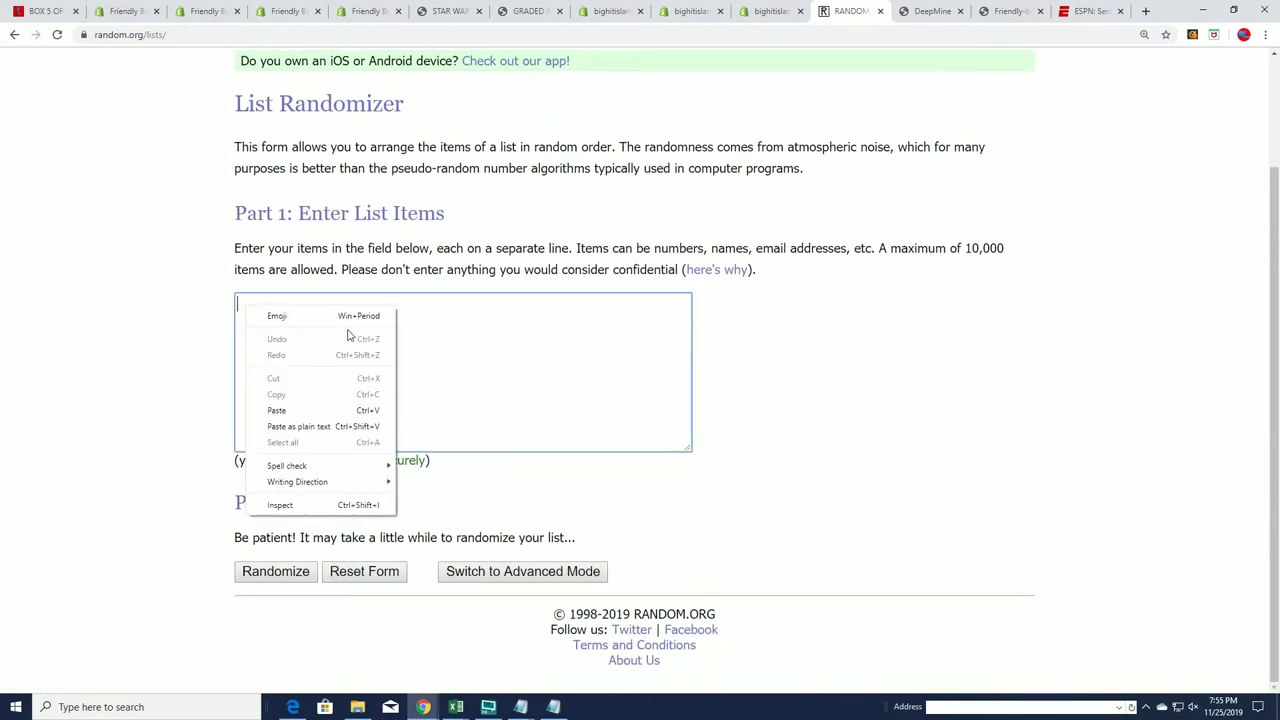
left_click(286, 398)
left_click(820, 424)
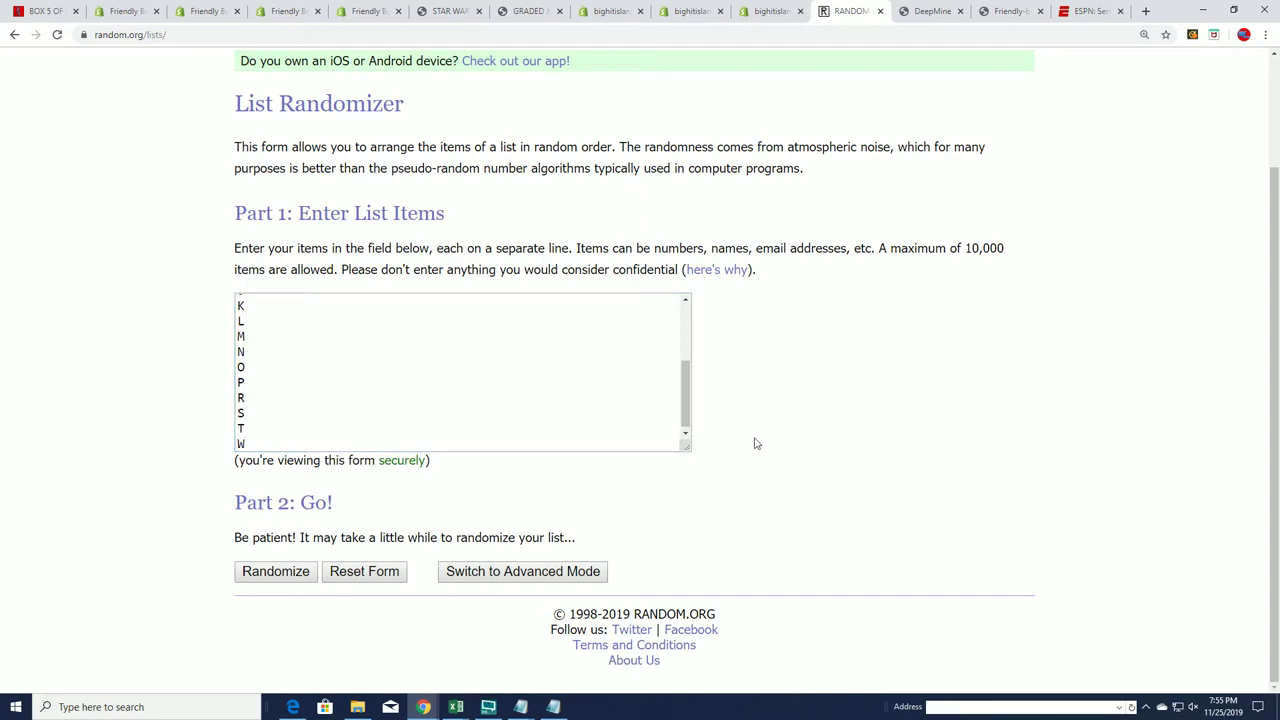
Randomize the letter list seven times.
left_click(276, 574)
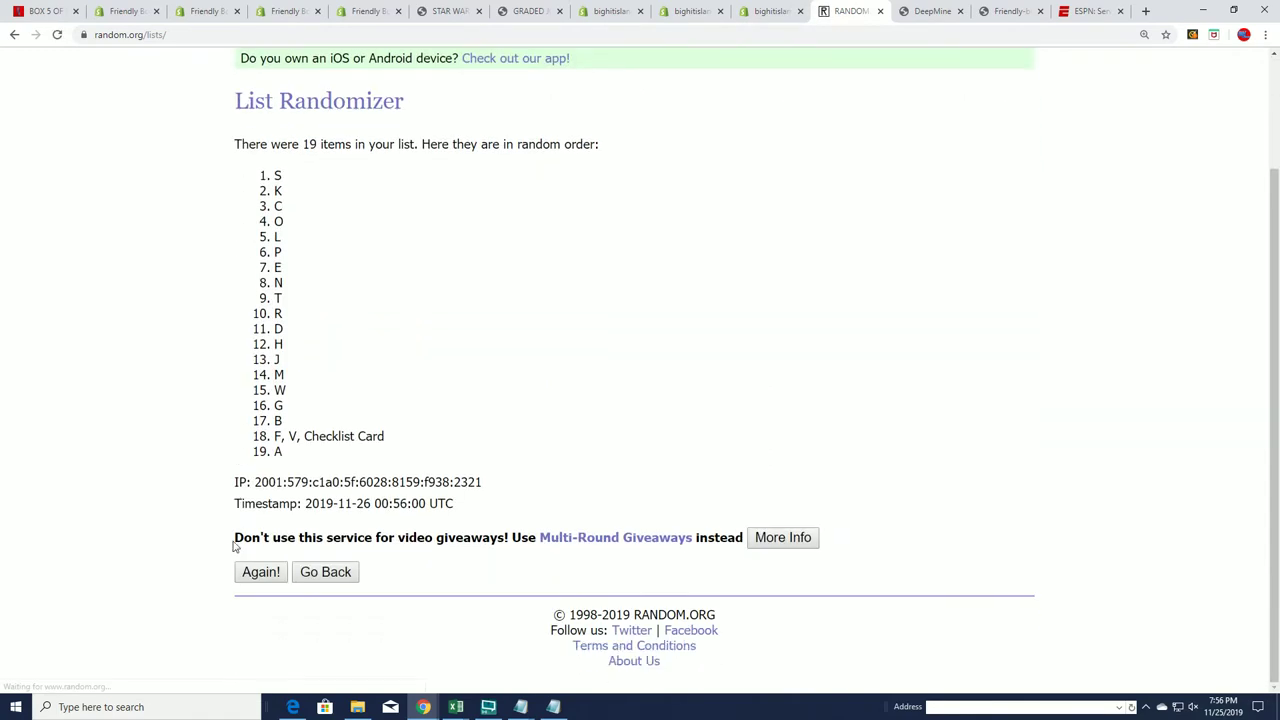
left_click(259, 573)
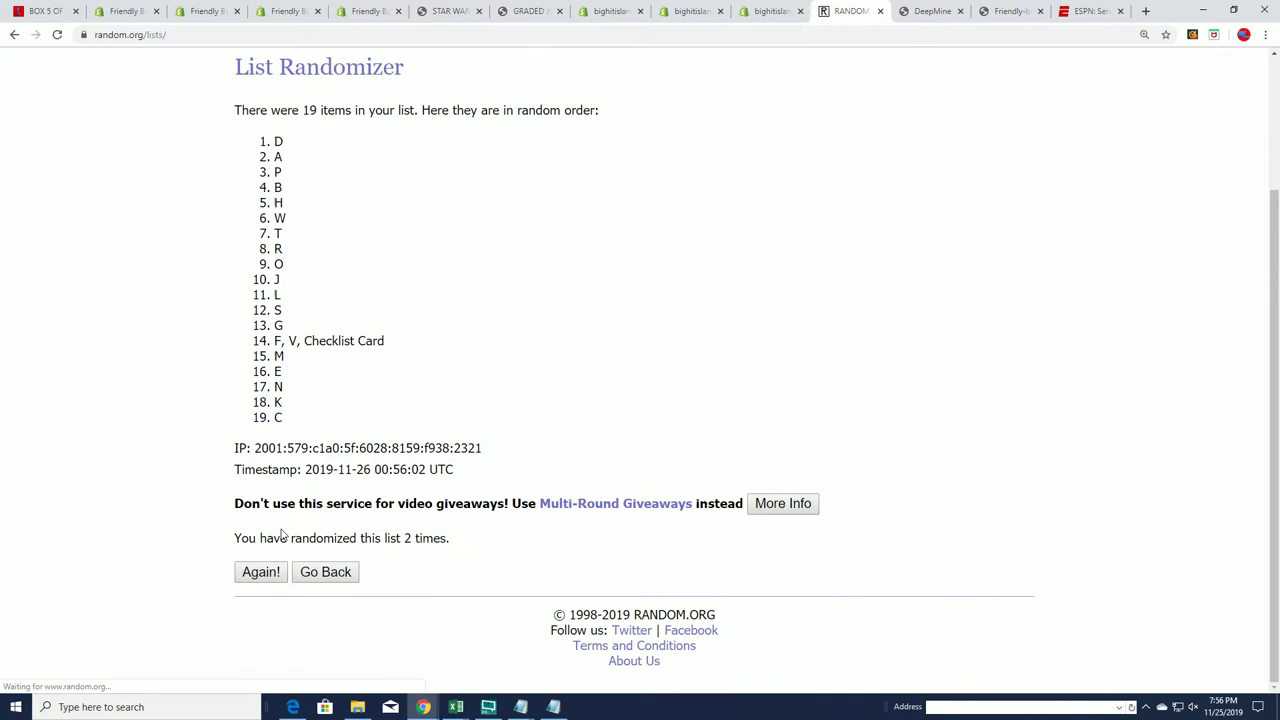
left_click(263, 575)
left_click(252, 576)
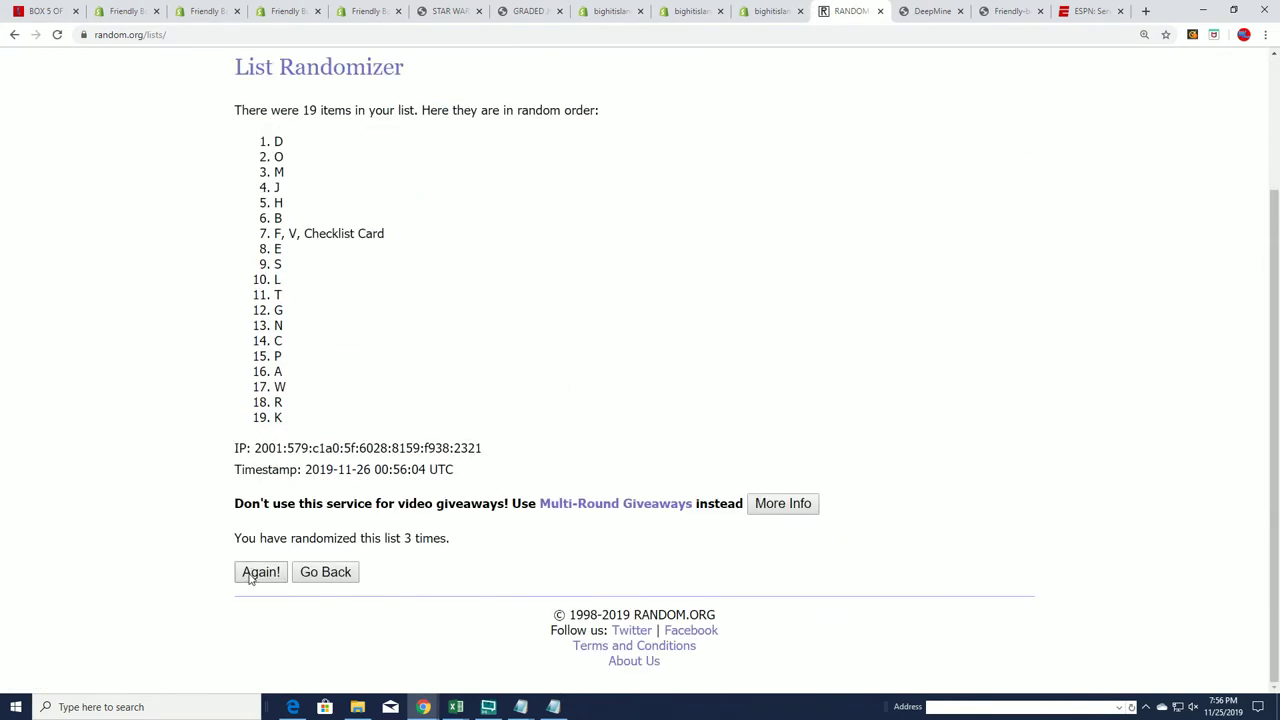
left_click(259, 571)
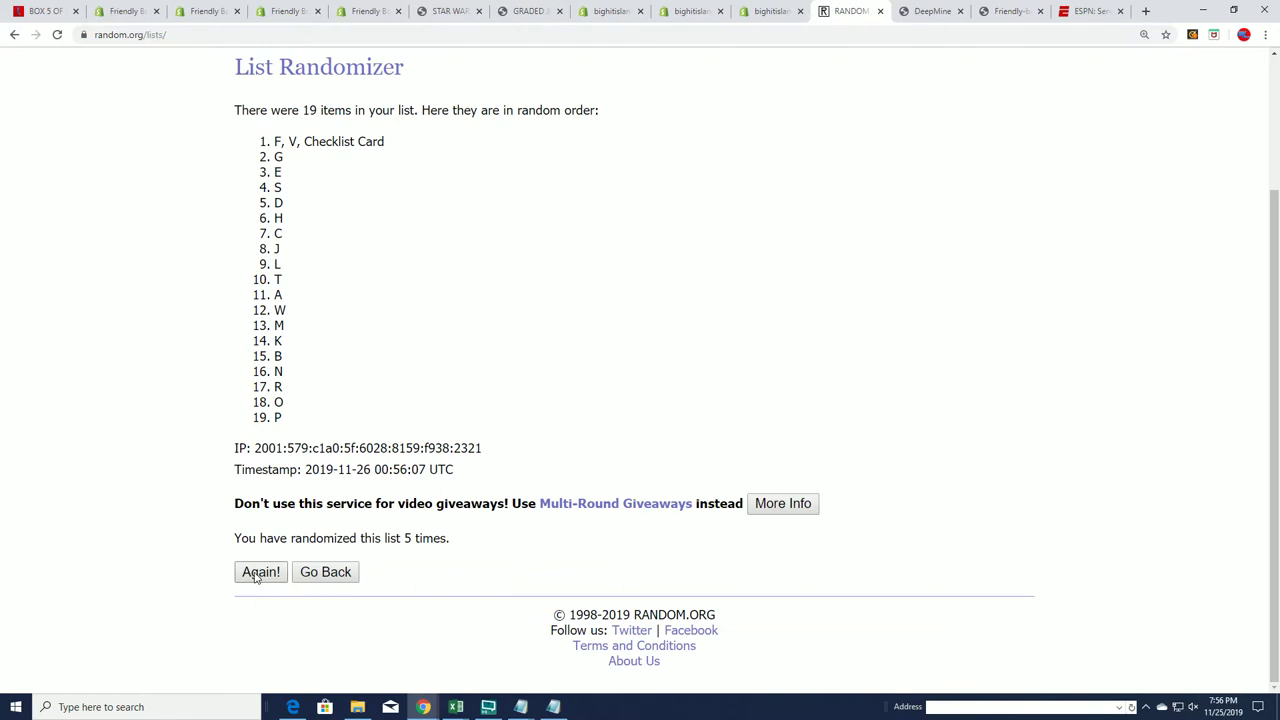
left_click(257, 575)
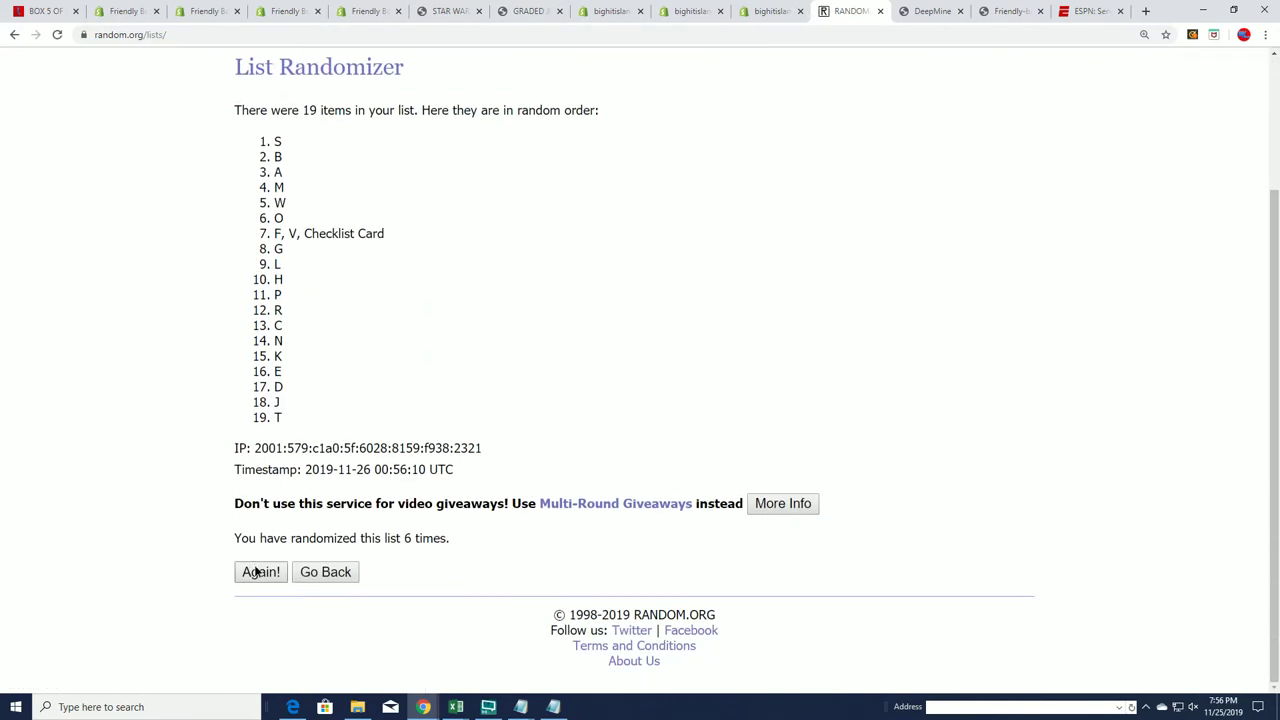
left_click(257, 571)
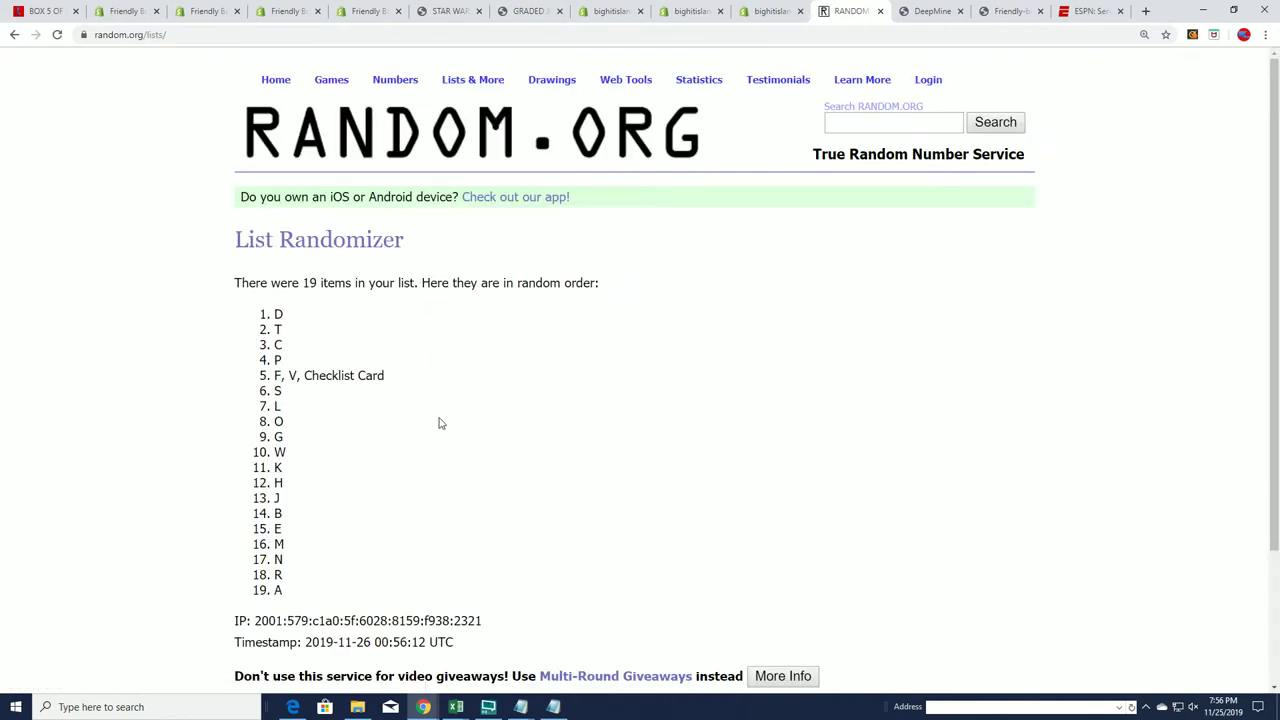
Copy the randomized letter list and paste it into the Last Name Starts With column of the Excel workbook from B2.
scroll(360, 350, "down", 2)
left_click_drag(274, 192, 345, 410)
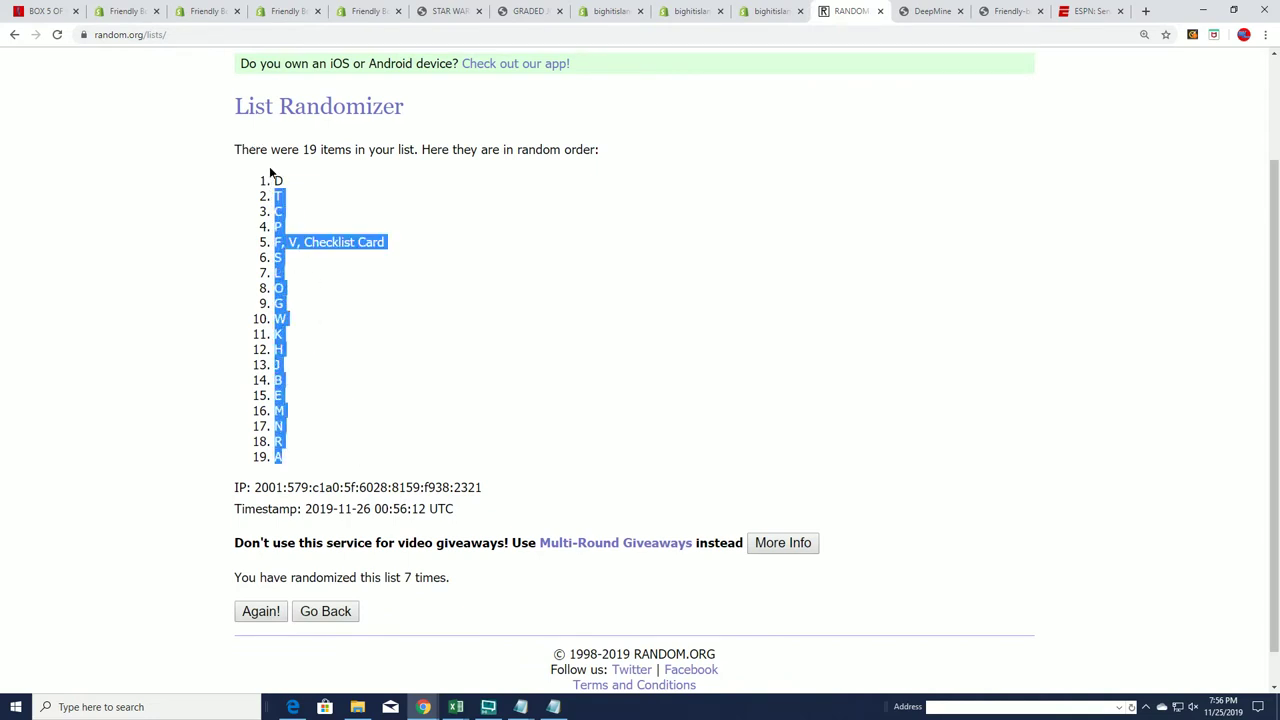
left_click_drag(270, 172, 331, 451)
right_click(282, 238)
left_click(296, 248)
key("alt+Tab")
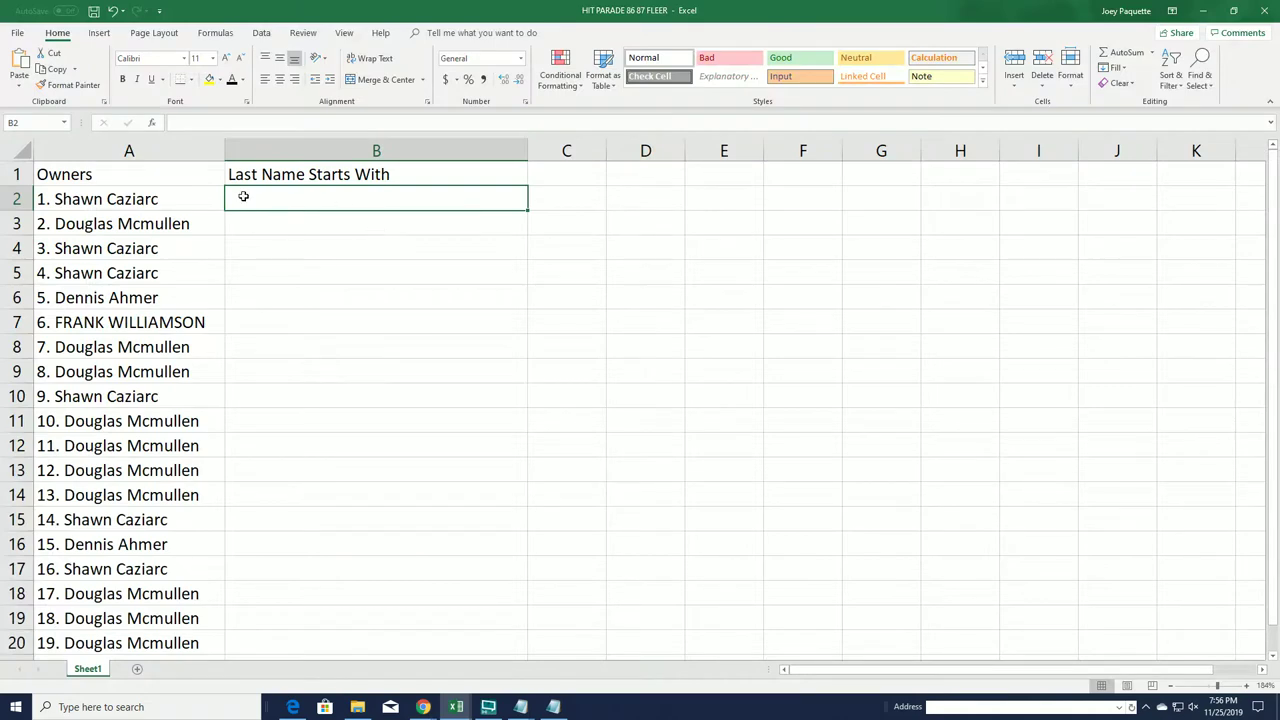
right_click(243, 197)
left_click(292, 253)
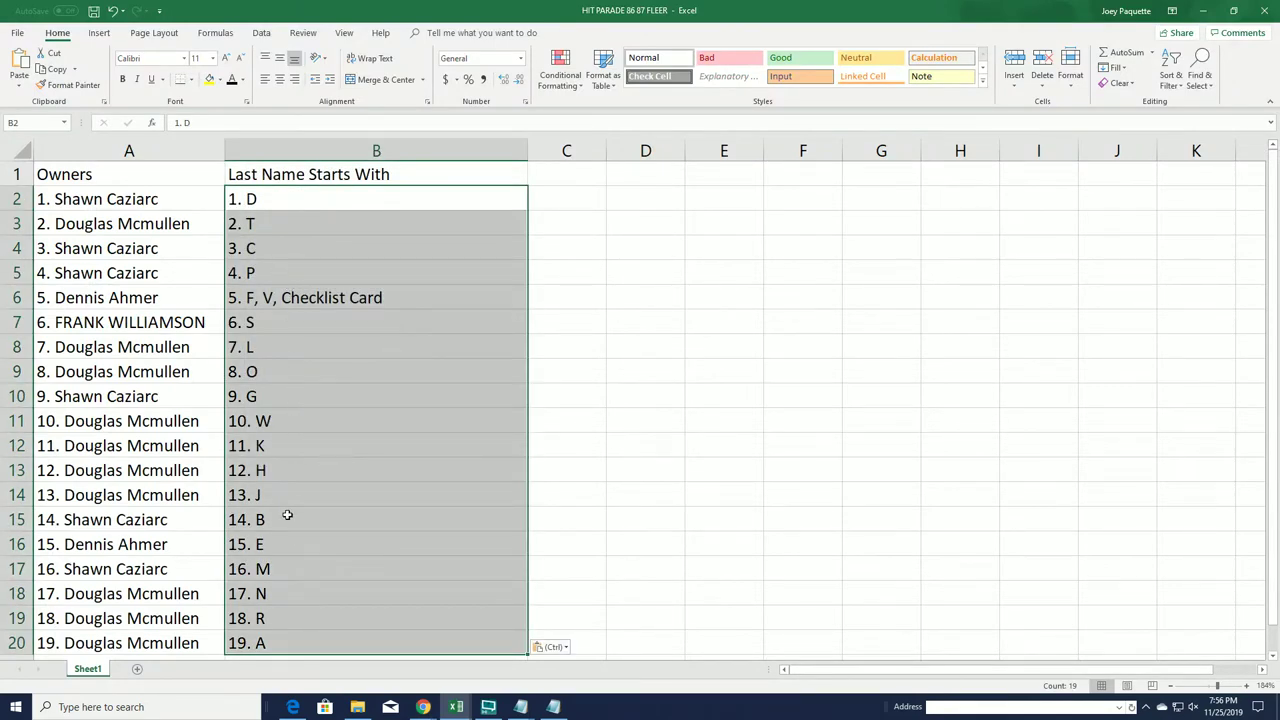
left_click(282, 568)
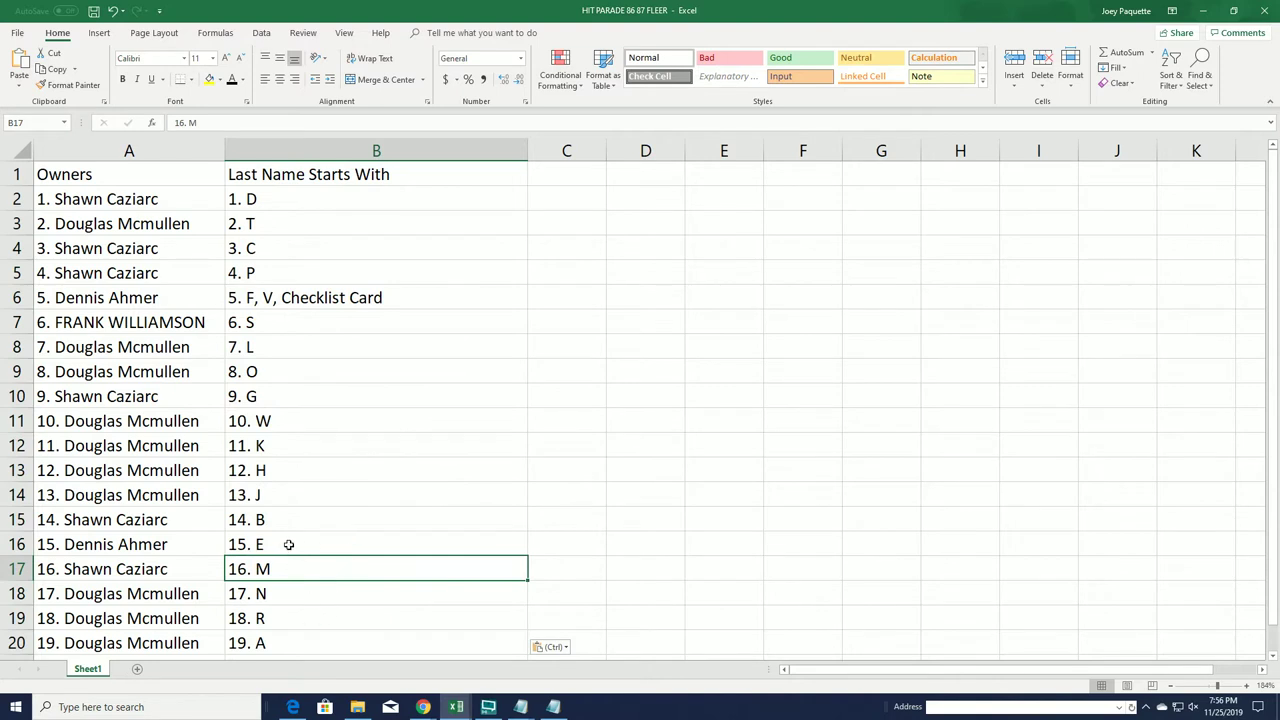
left_click(282, 513)
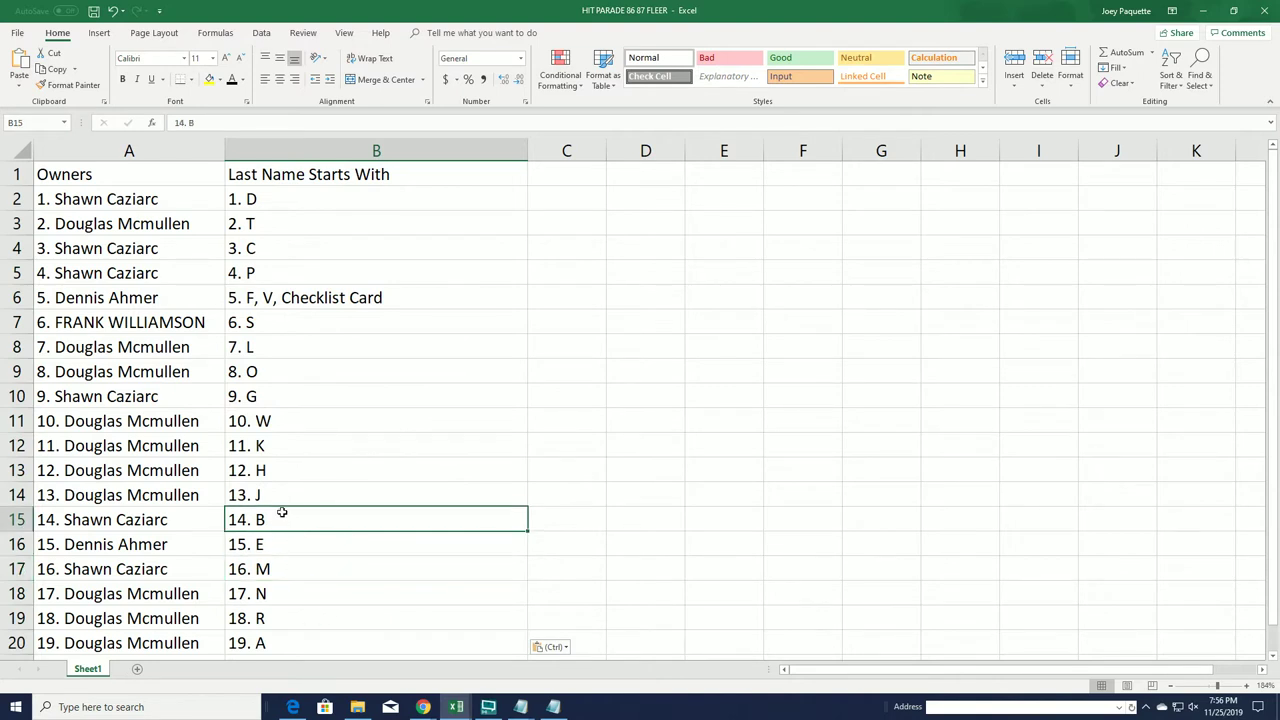
left_click(286, 418)
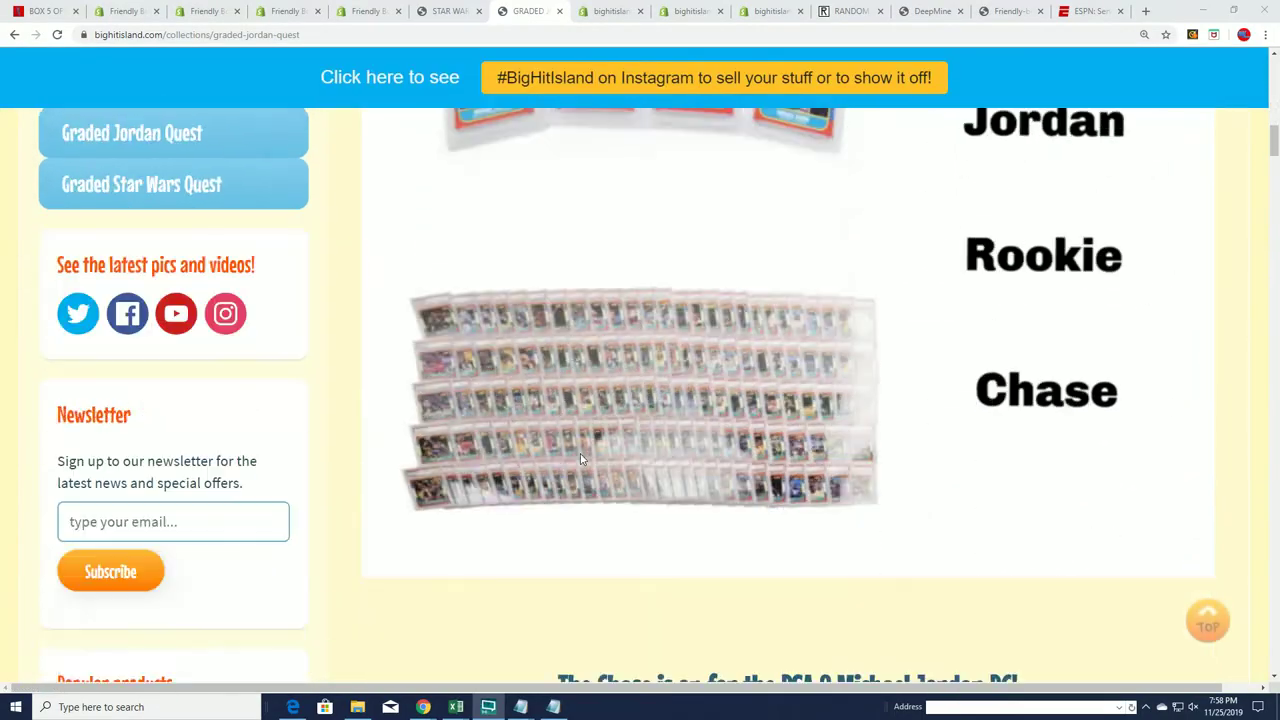
Review the ticket holder lists for the Michael Jordan card and the autographed framed photos on the Graded Jordan Quest page.
scroll(578, 453, "down", 9)
scroll(644, 426, "up", 6)
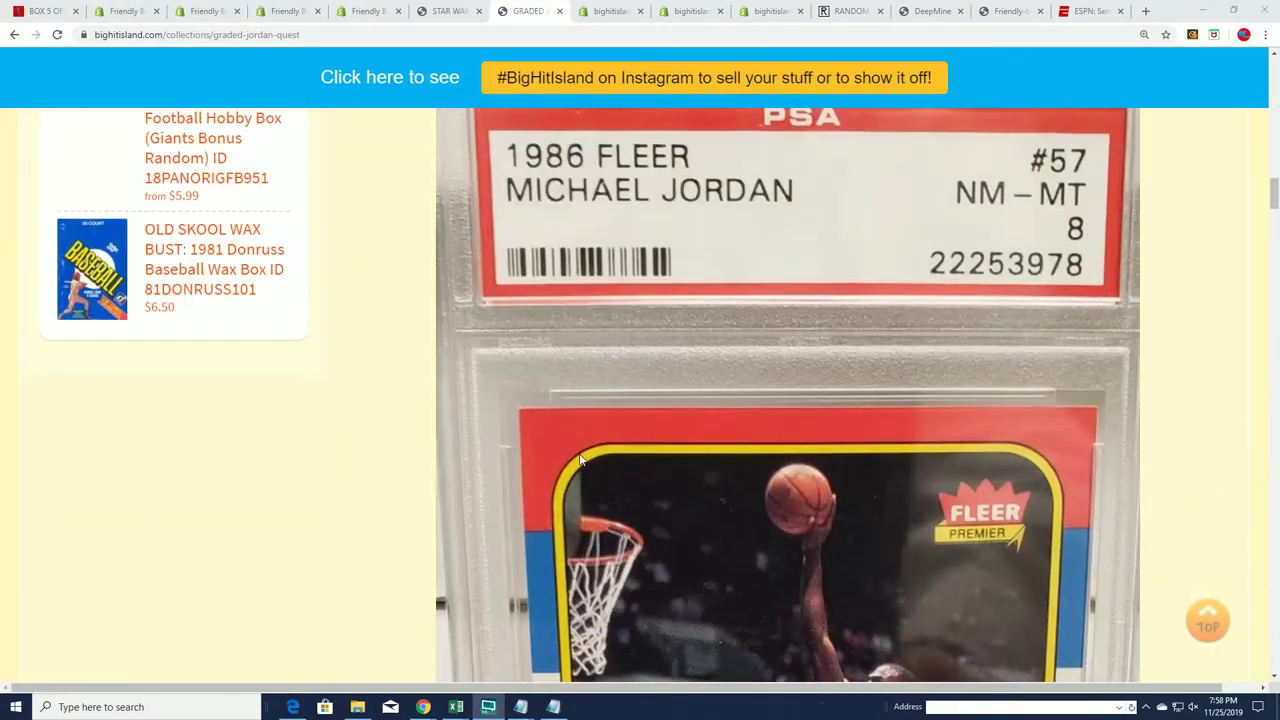
scroll(681, 312, "down", 15)
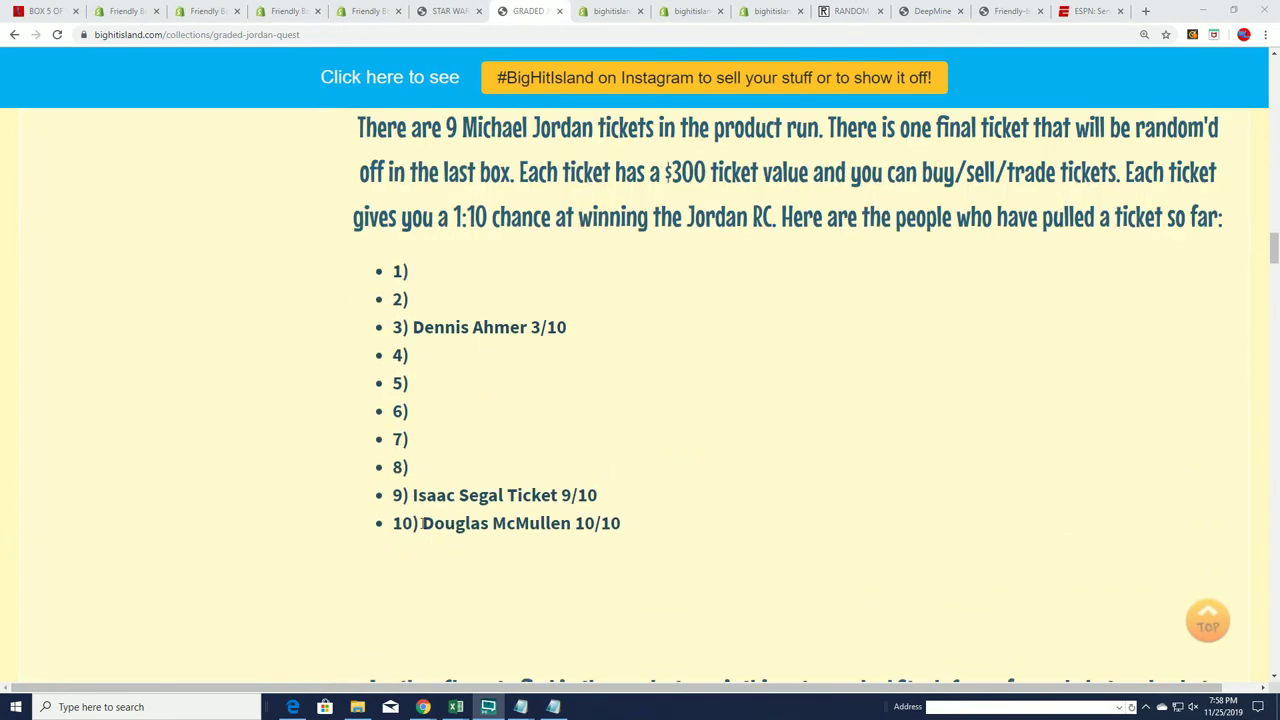
left_click_drag(423, 523, 627, 540)
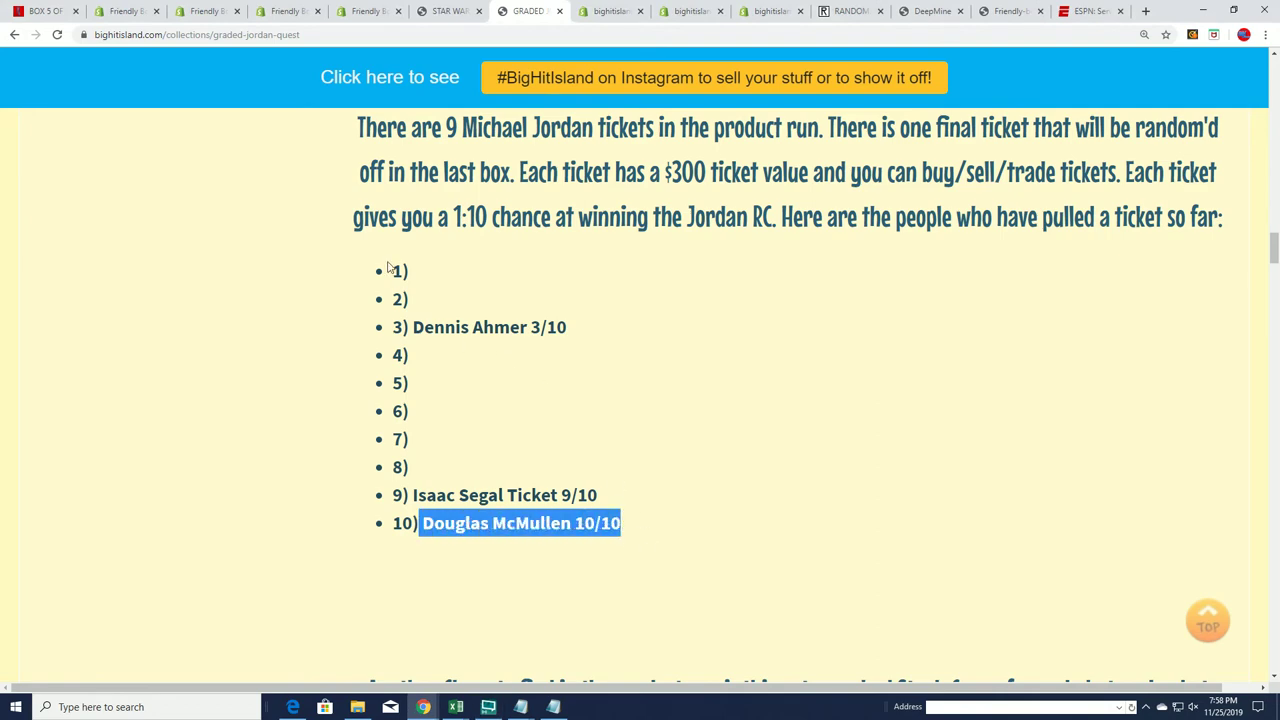
scroll(558, 300, "up", 7)
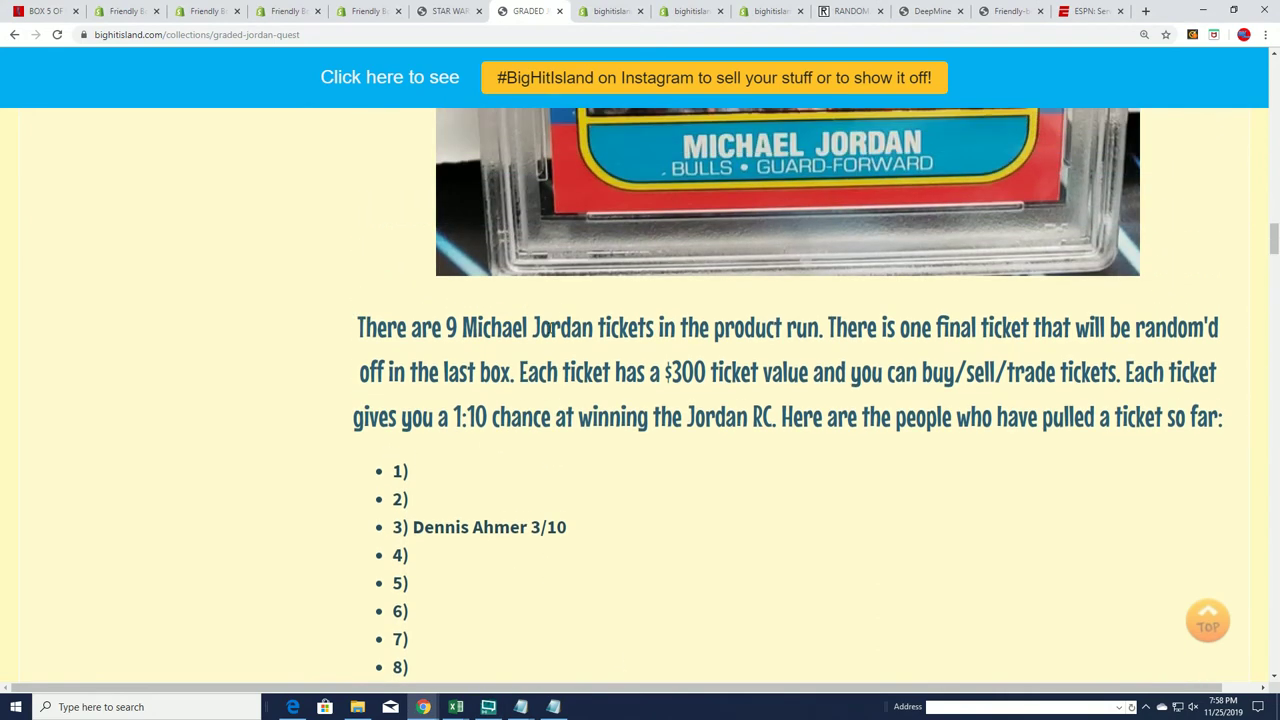
scroll(546, 353, "up", 5)
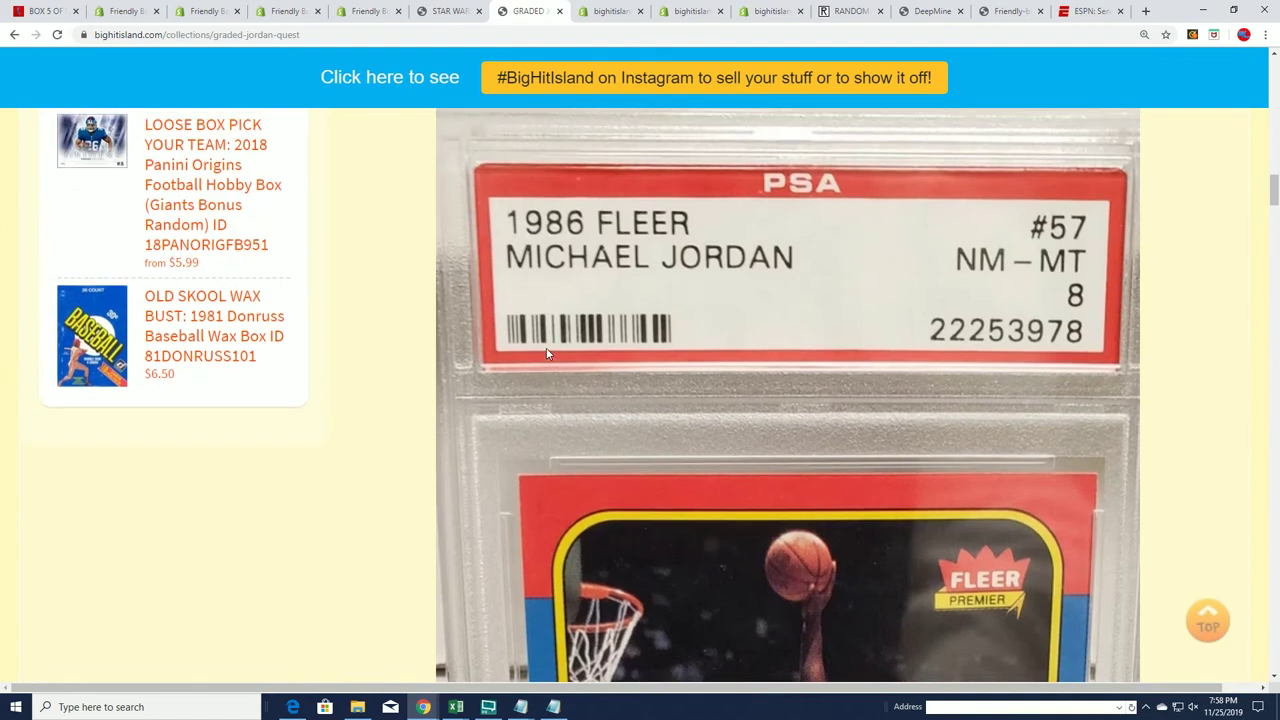
scroll(545, 347, "down", 12)
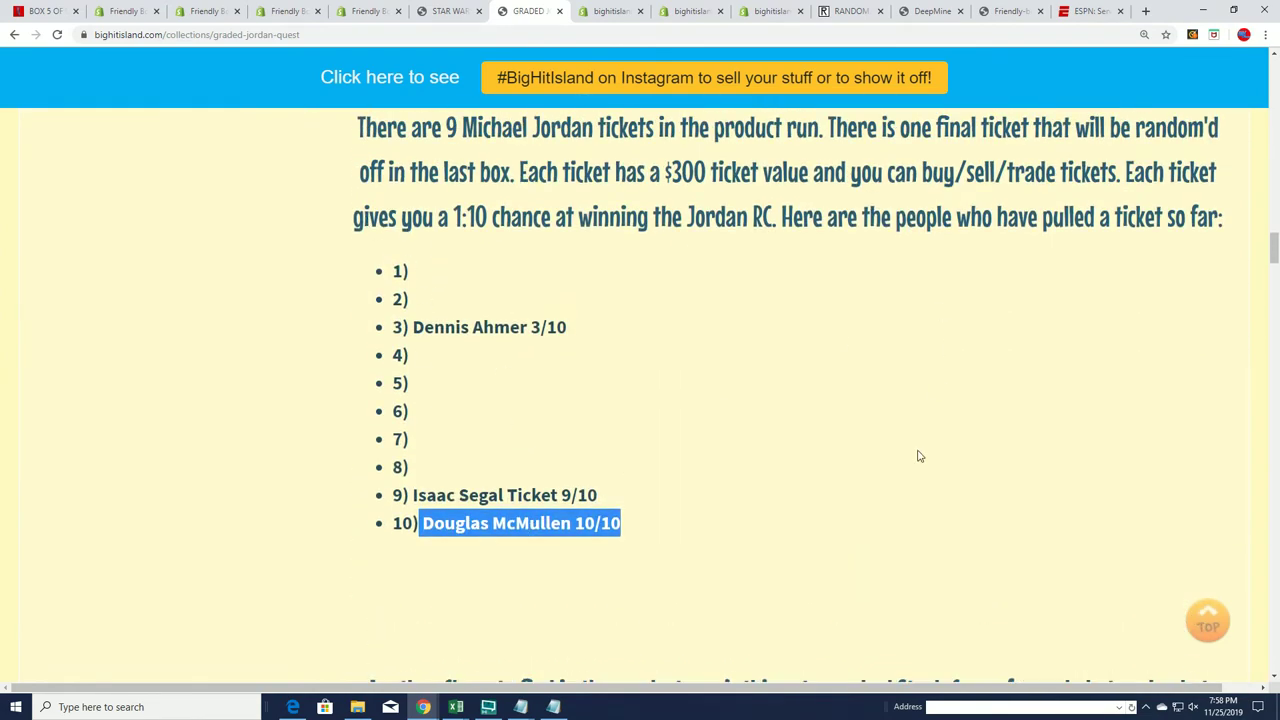
scroll(919, 456, "down", 12)
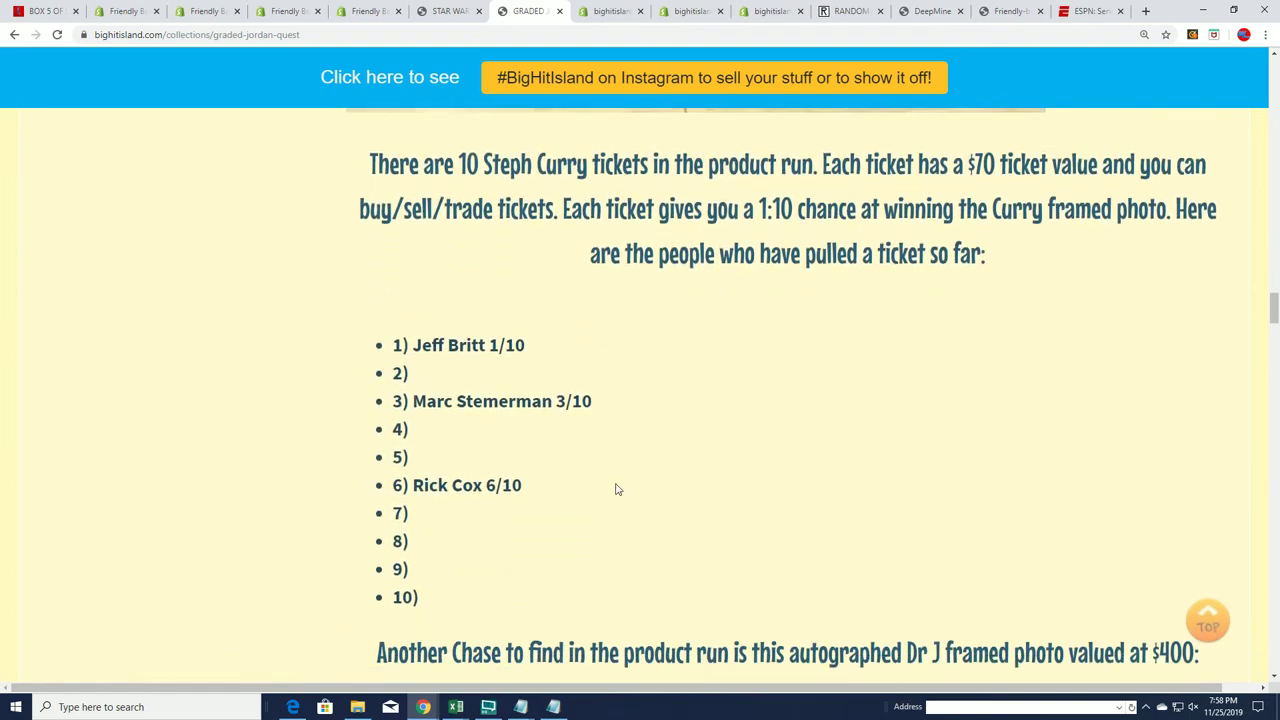
scroll(466, 286, "up", 6)
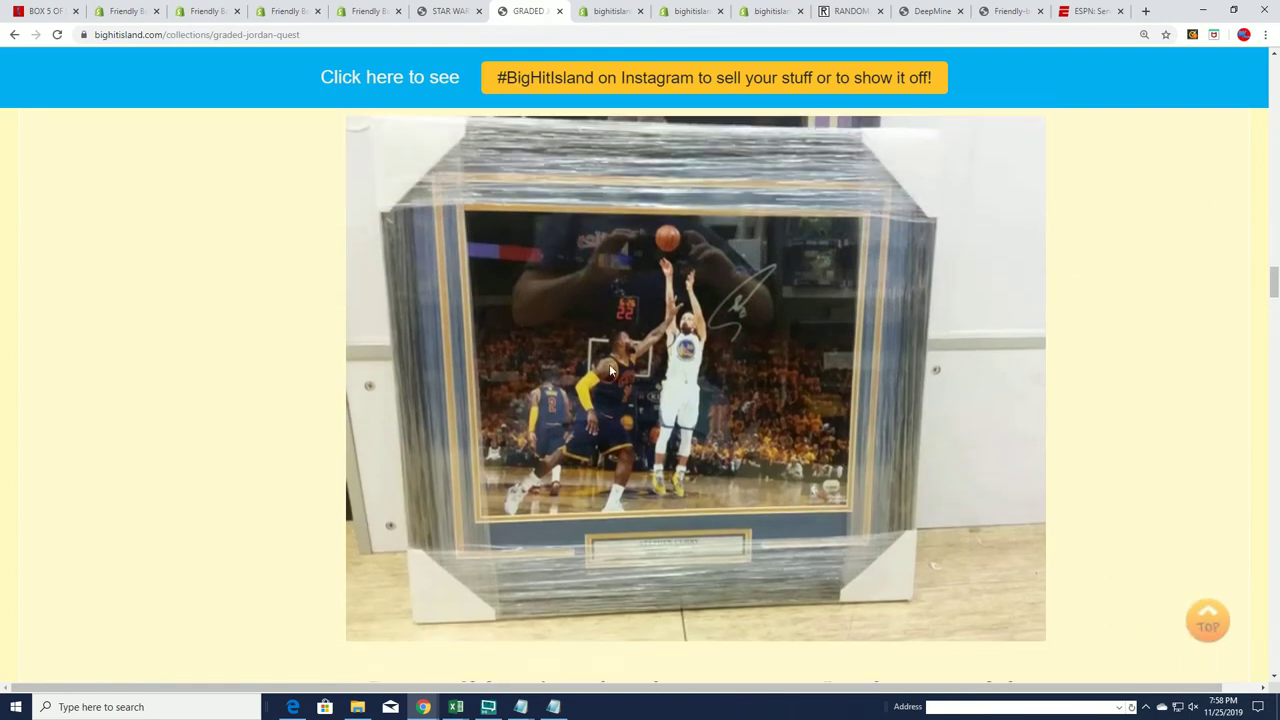
scroll(609, 368, "down", 10)
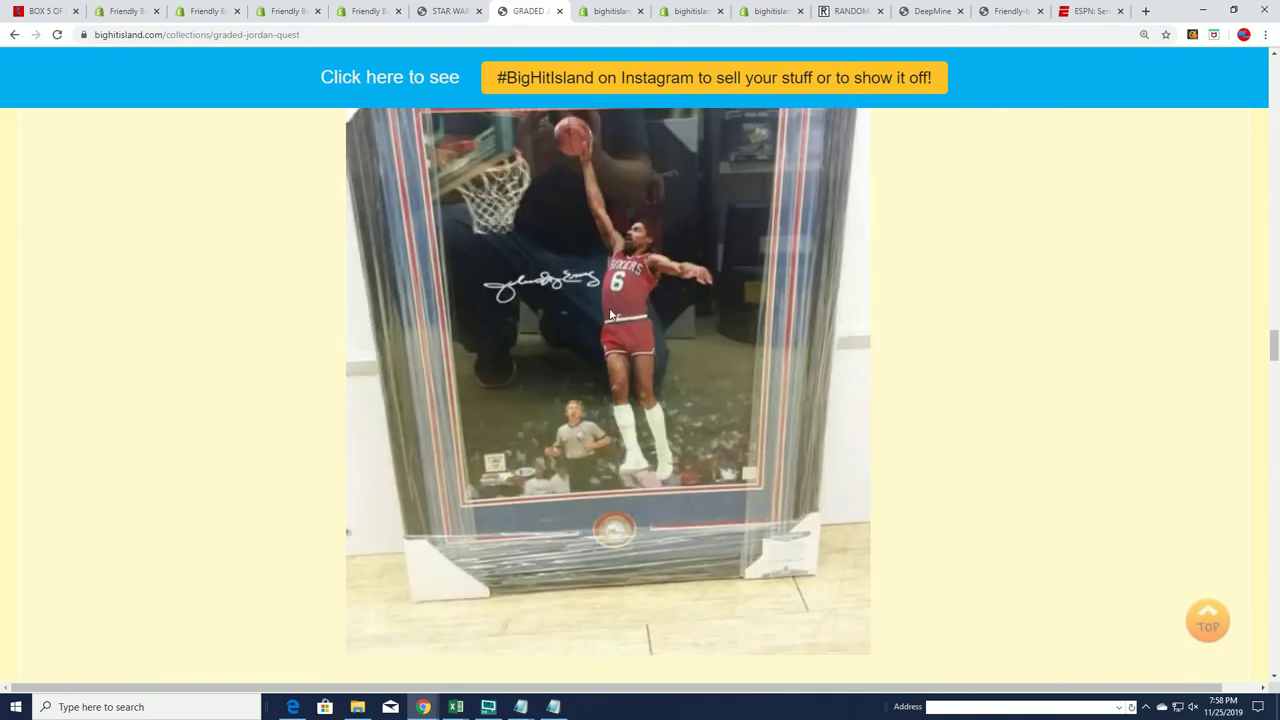
scroll(610, 315, "down", 7)
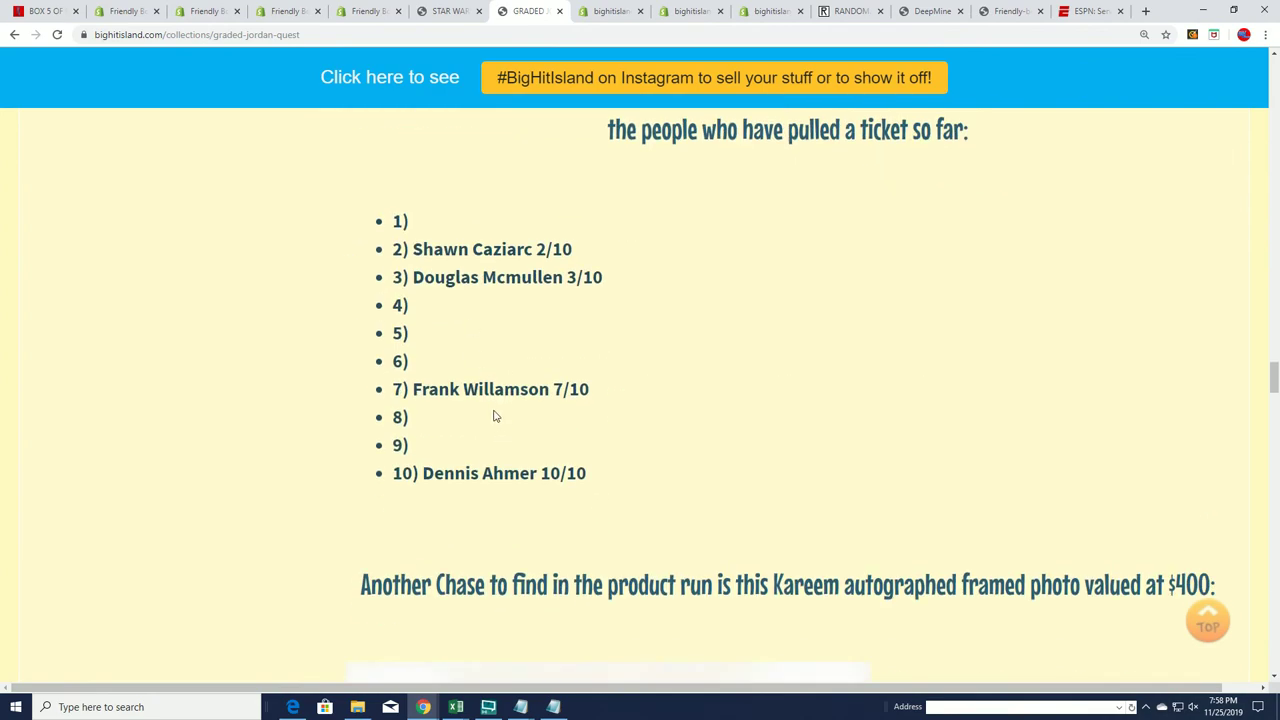
scroll(494, 415, "down", 12)
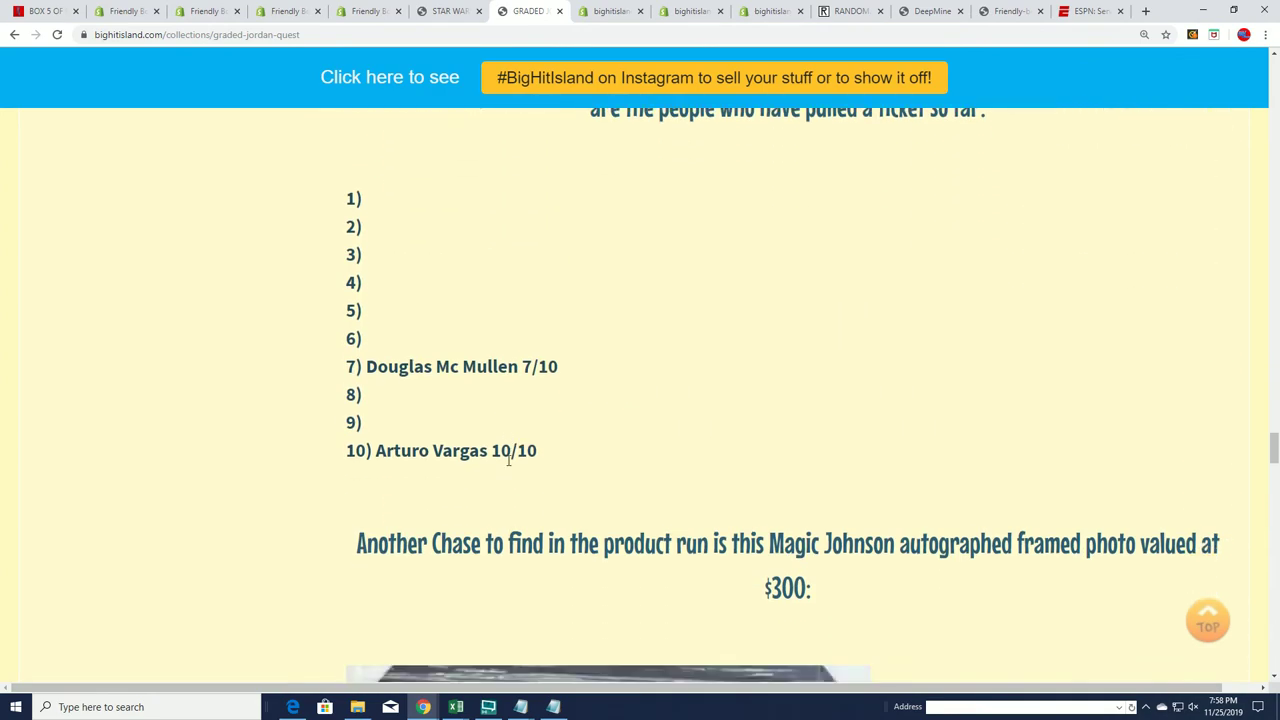
scroll(508, 460, "down", 10)
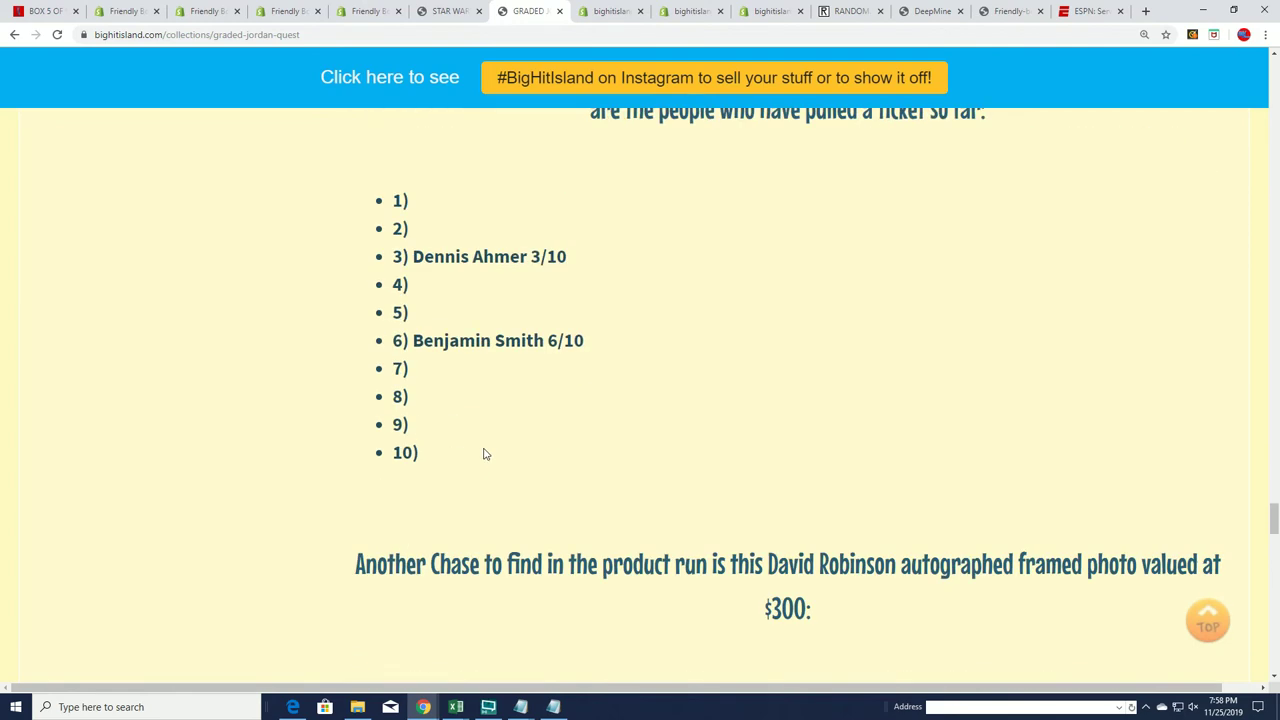